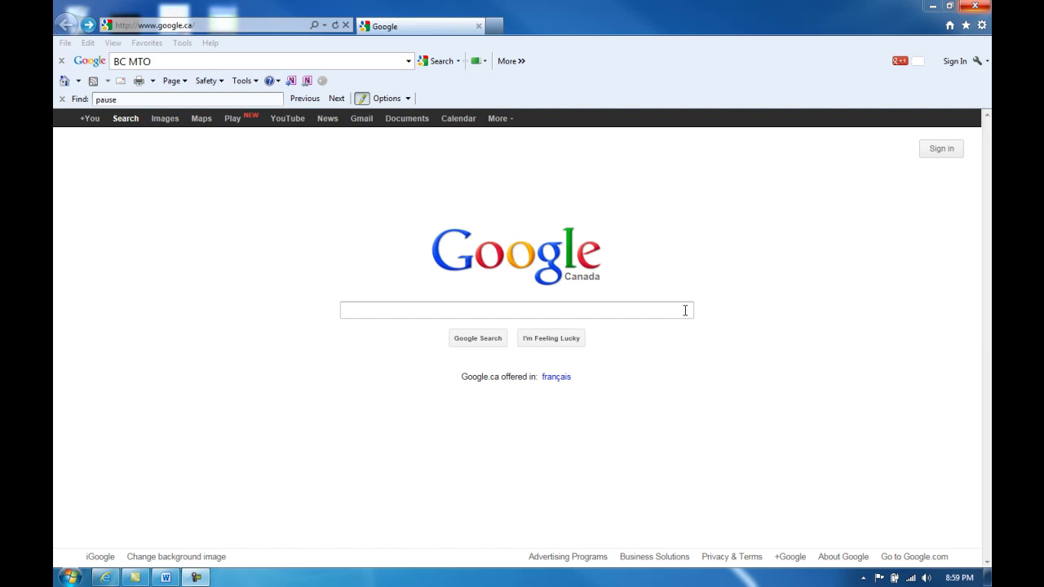
- Search Google for "BC MTO"
left_click(685, 310)
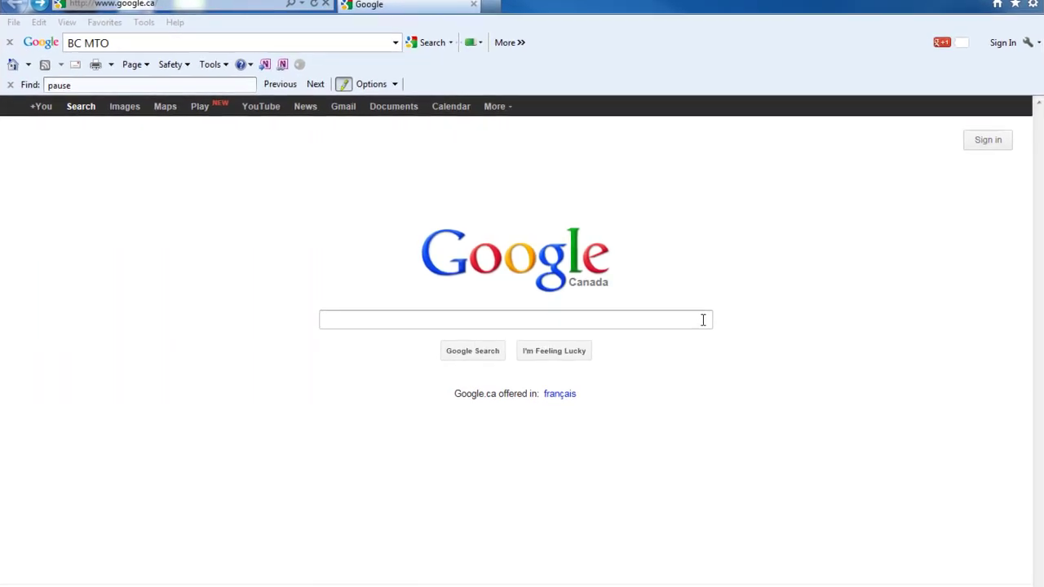
type("BC MTO")
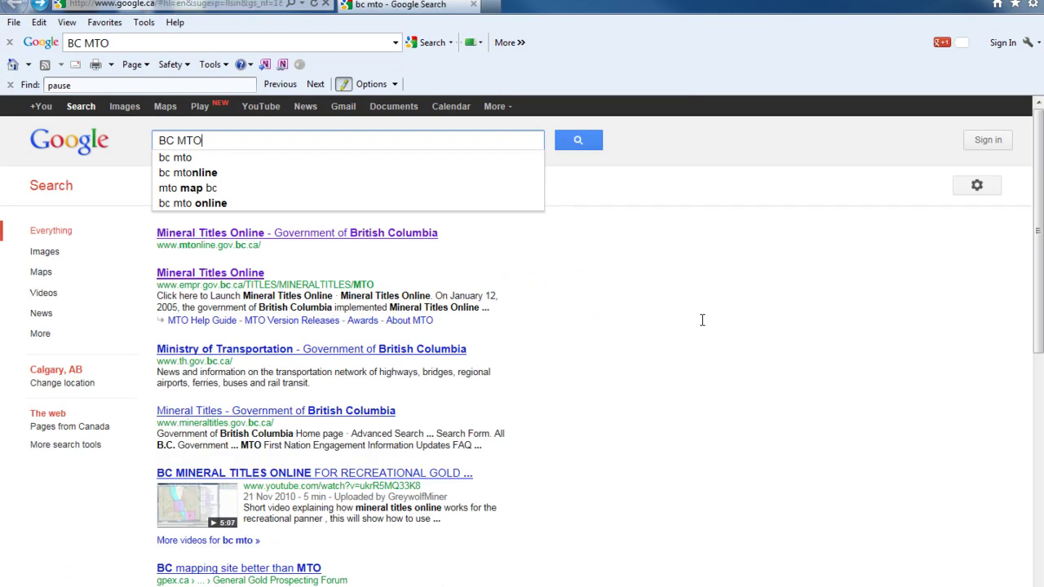
key("Return")
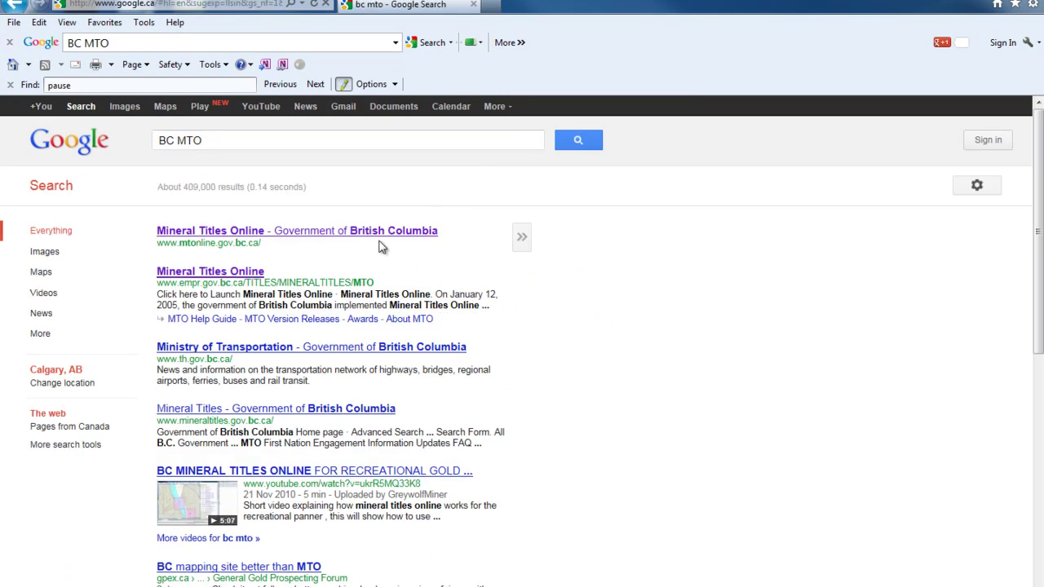
- Open the Government of British Columbia Mineral Titles Online site and launch its placer tenure map in a maximized window
left_click(276, 240)
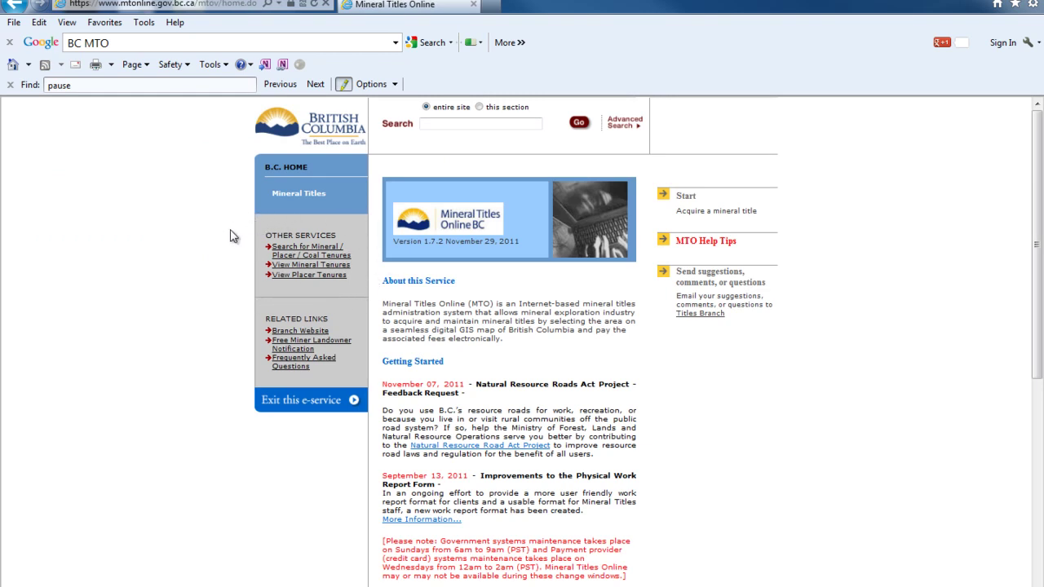
left_click(325, 276)
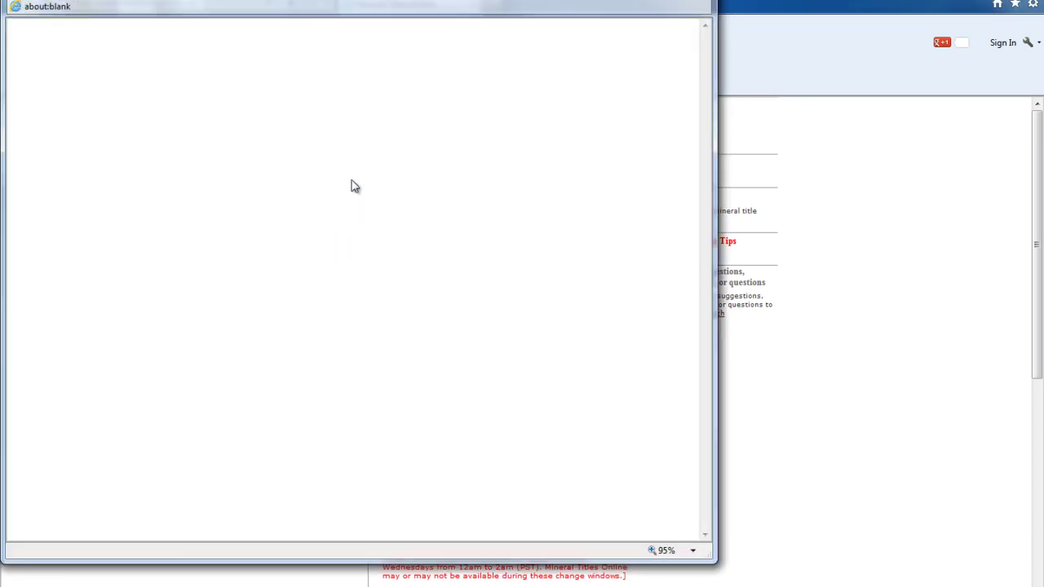
double_click(422, 4)
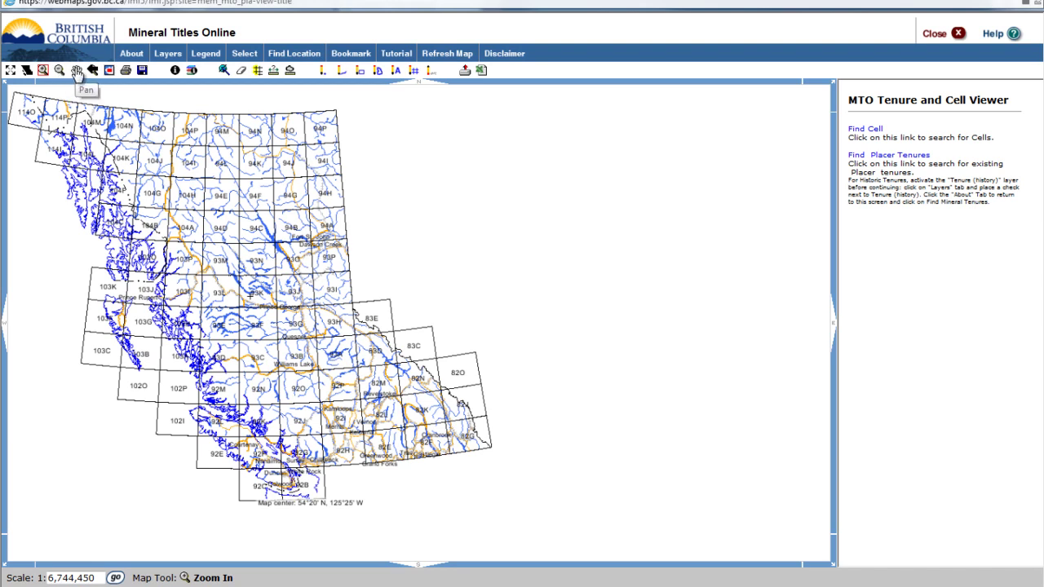
- Pan the province map east and return to the previous map view
left_click(76, 72)
left_click_drag(109, 114, 280, 123)
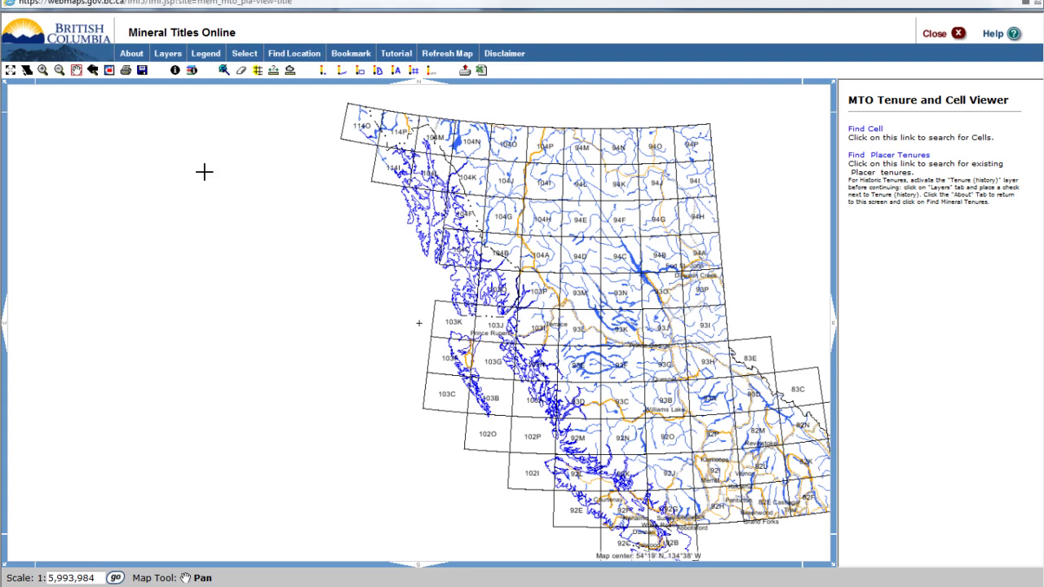
left_click(94, 72)
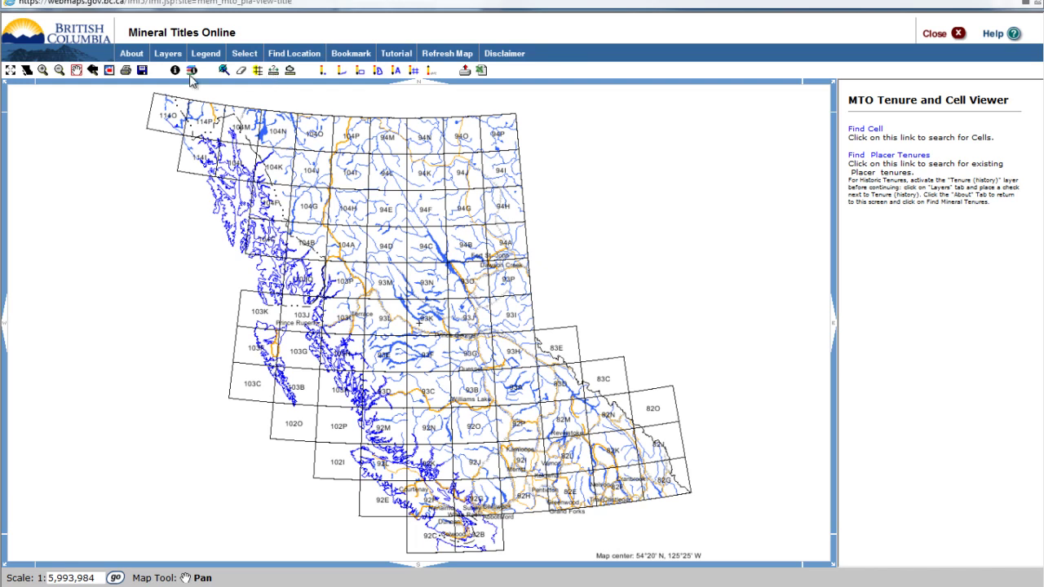
- Zoom the map into the placer claims around map sheet 92H.056 and shift the view east along the claims
left_click(42, 72)
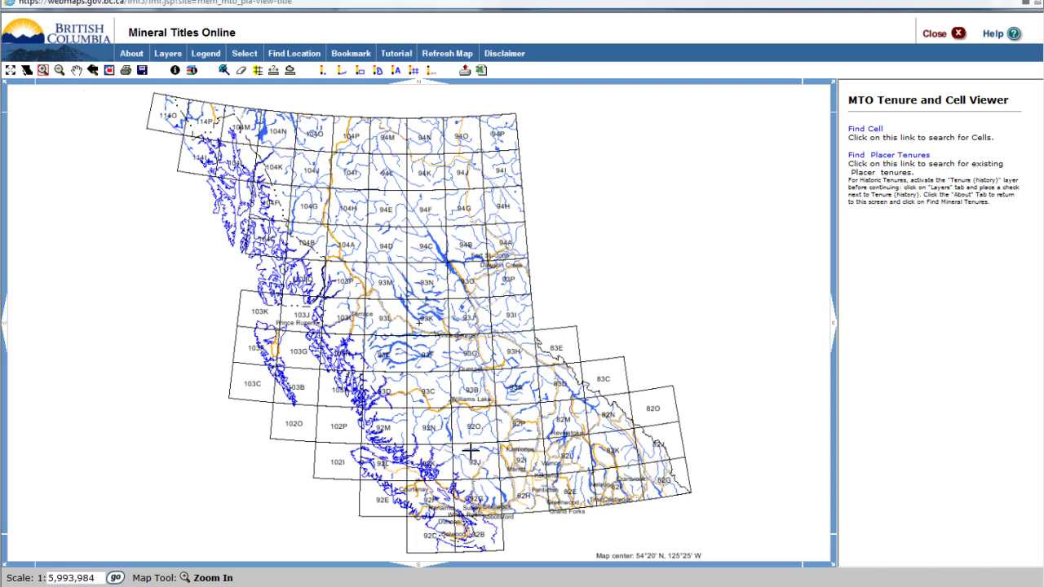
left_click_drag(516, 486, 540, 509)
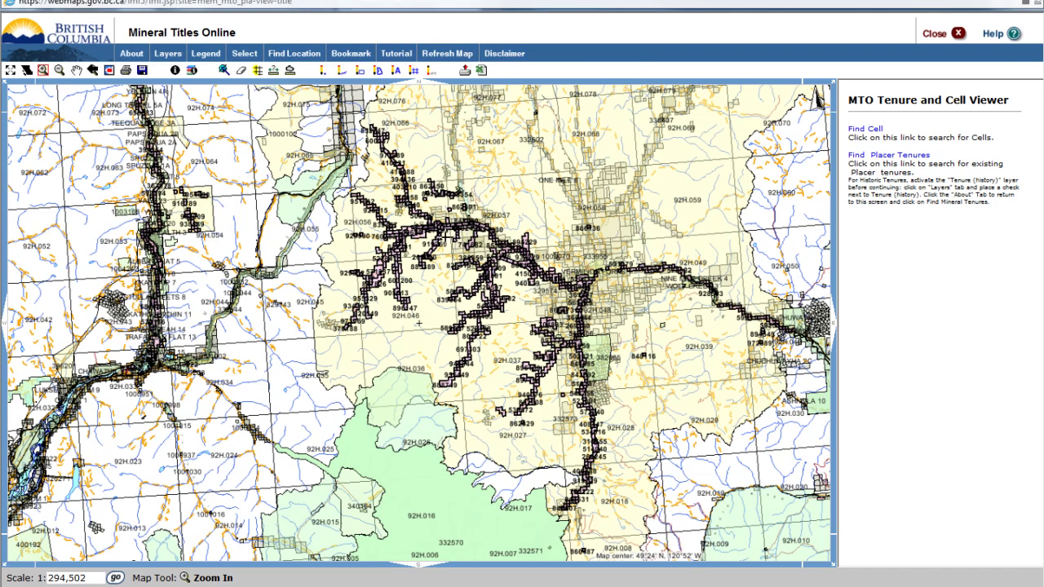
left_click_drag(362, 233, 421, 268)
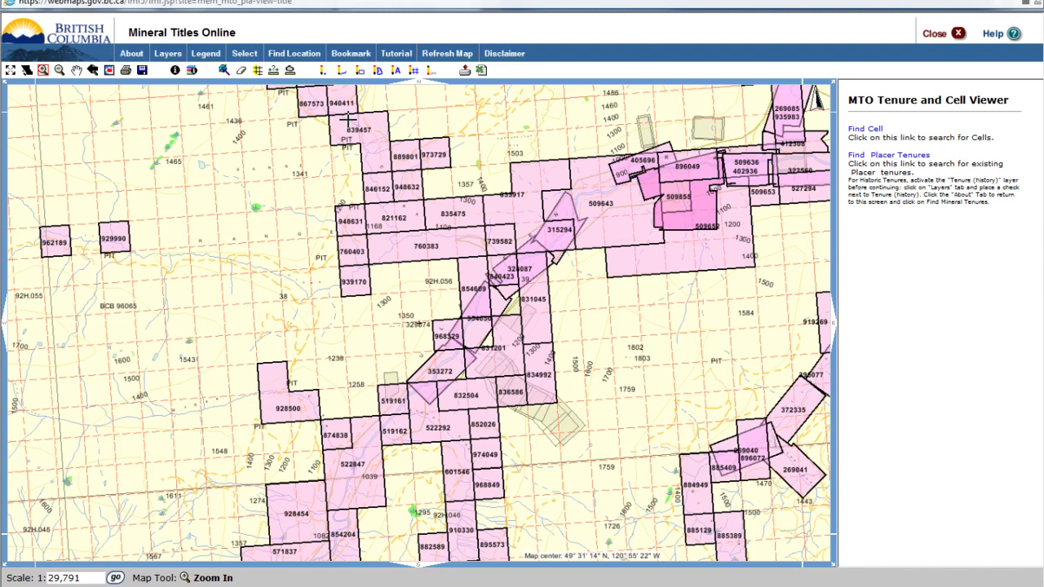
left_click(76, 70)
left_click_drag(655, 232, 302, 302)
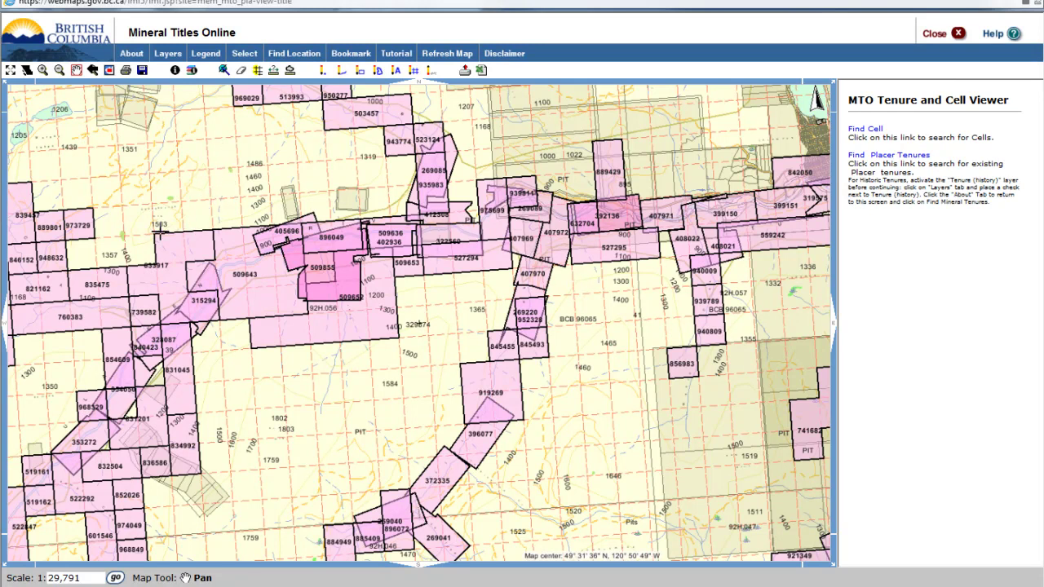
- Identify placer claim 833917 with Drill Down Identify and read its tenure number and tenure type
left_click(192, 73)
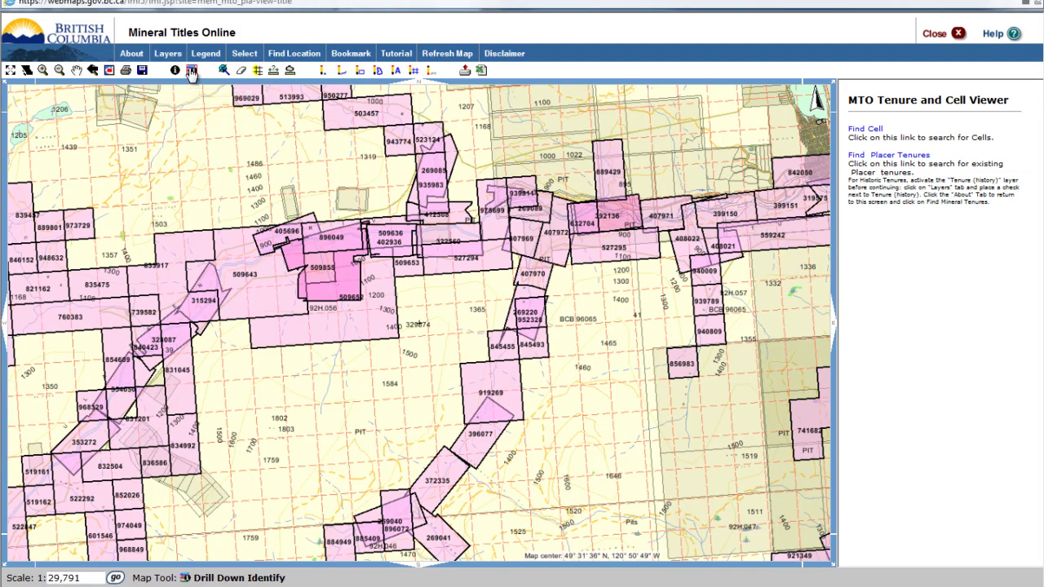
left_click(194, 243)
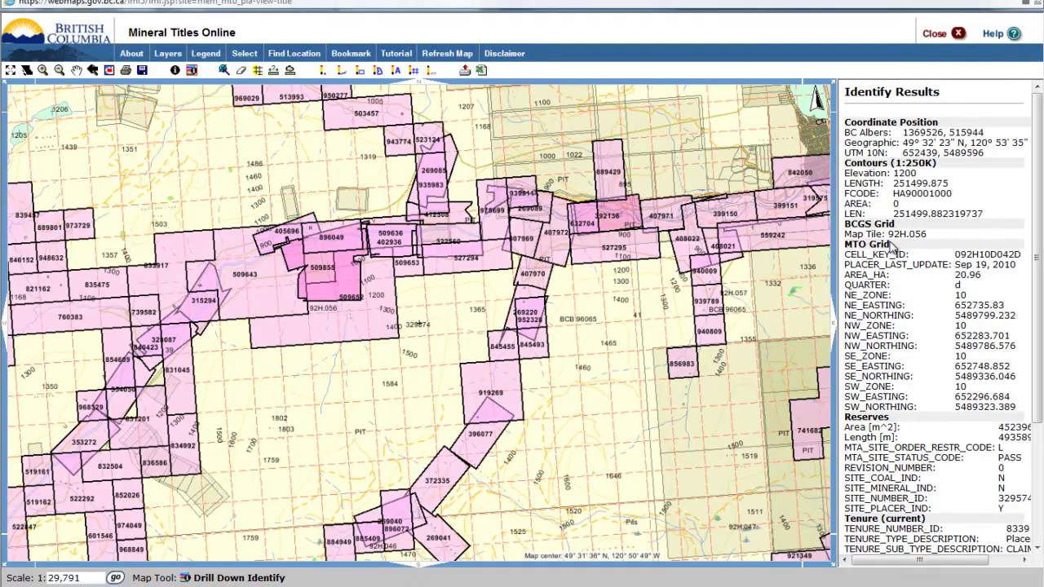
scroll(943, 193, "down", 4)
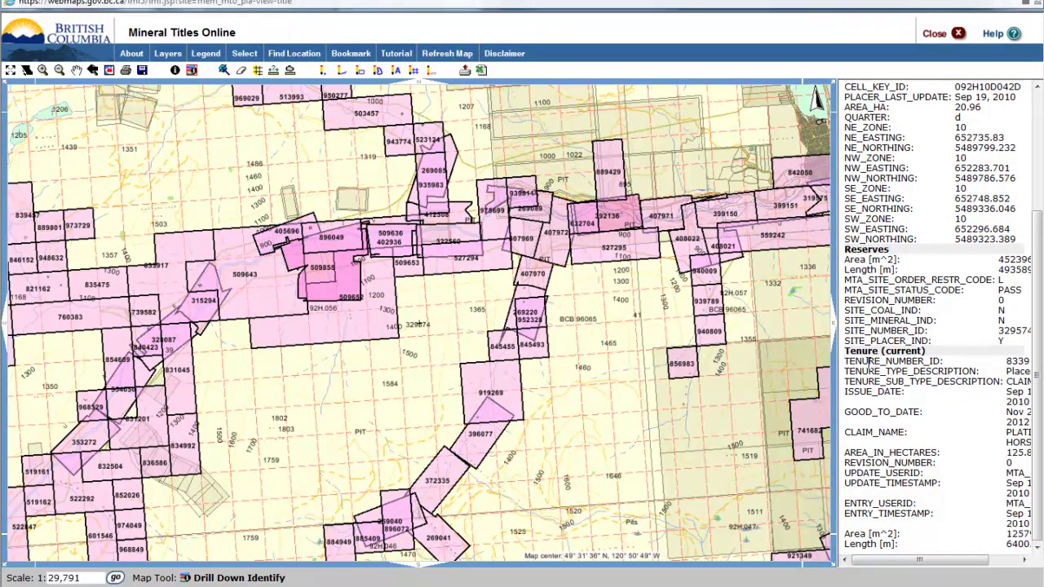
left_click_drag(845, 361, 944, 364)
left_click_drag(960, 568, 985, 563)
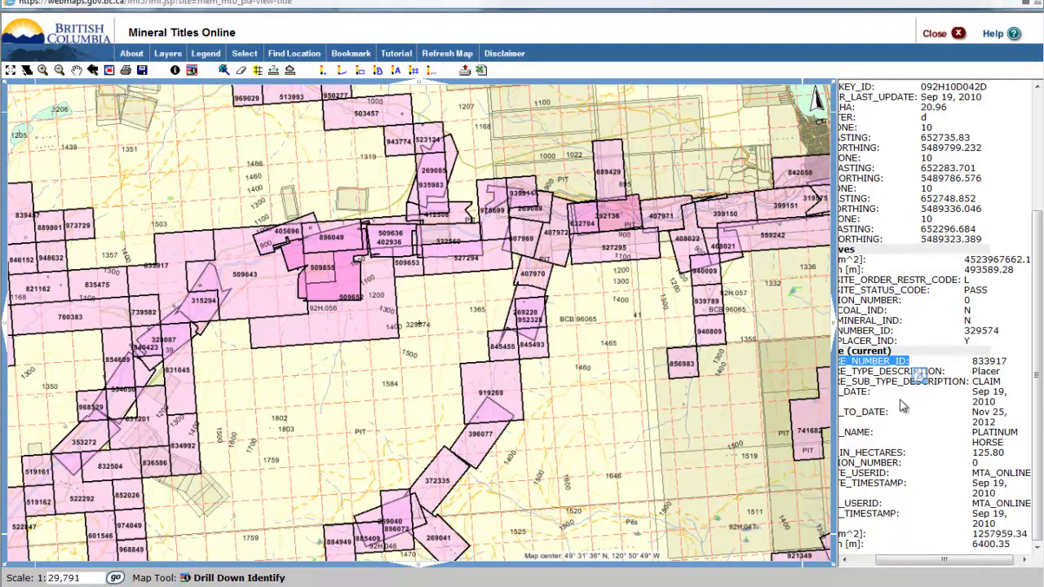
left_click_drag(911, 563, 879, 561)
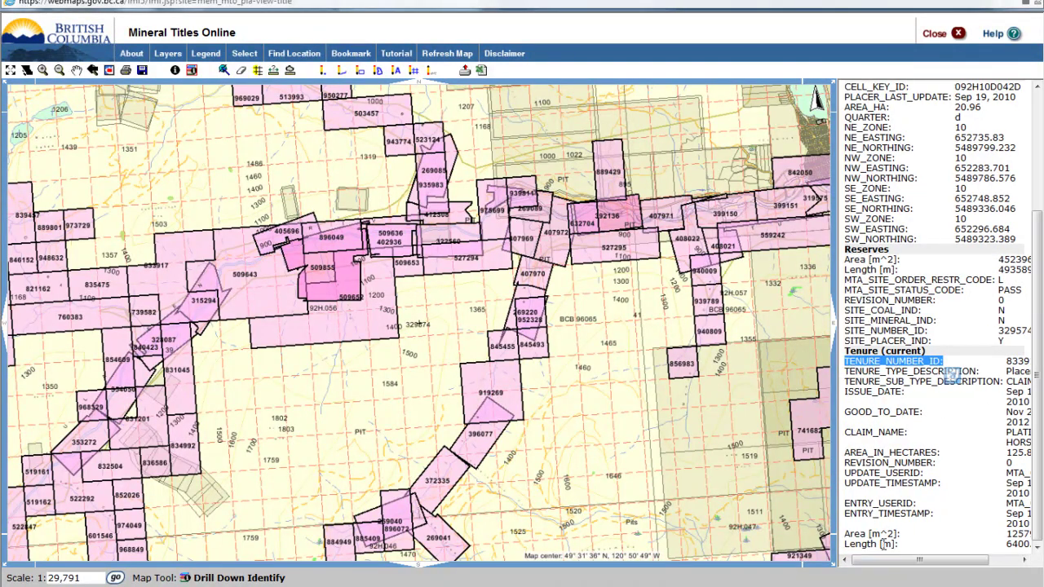
- Check the claim's issue date and good-to date in the identify results
left_click_drag(851, 385, 912, 395)
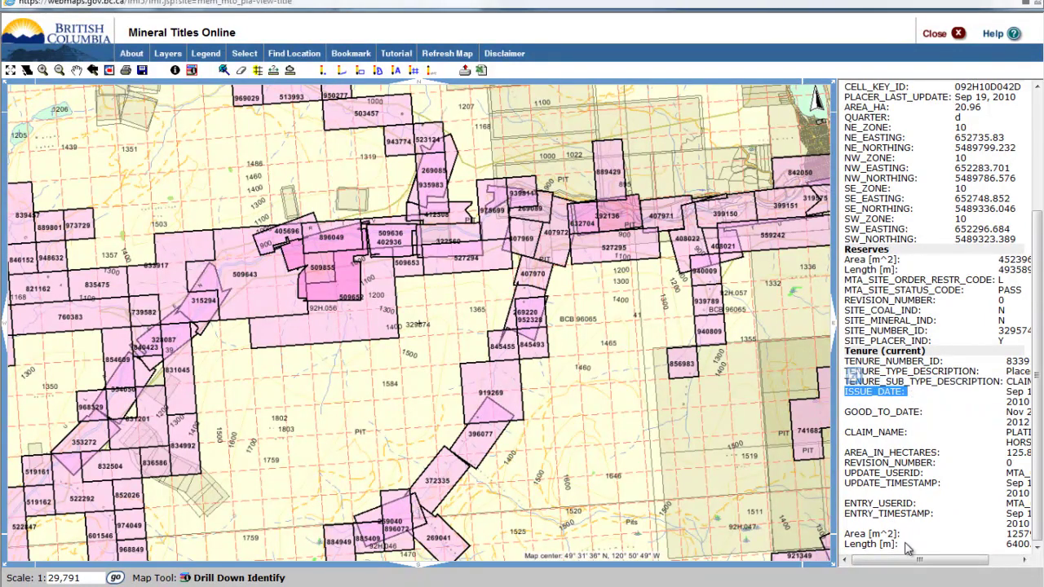
left_click_drag(913, 562, 950, 561)
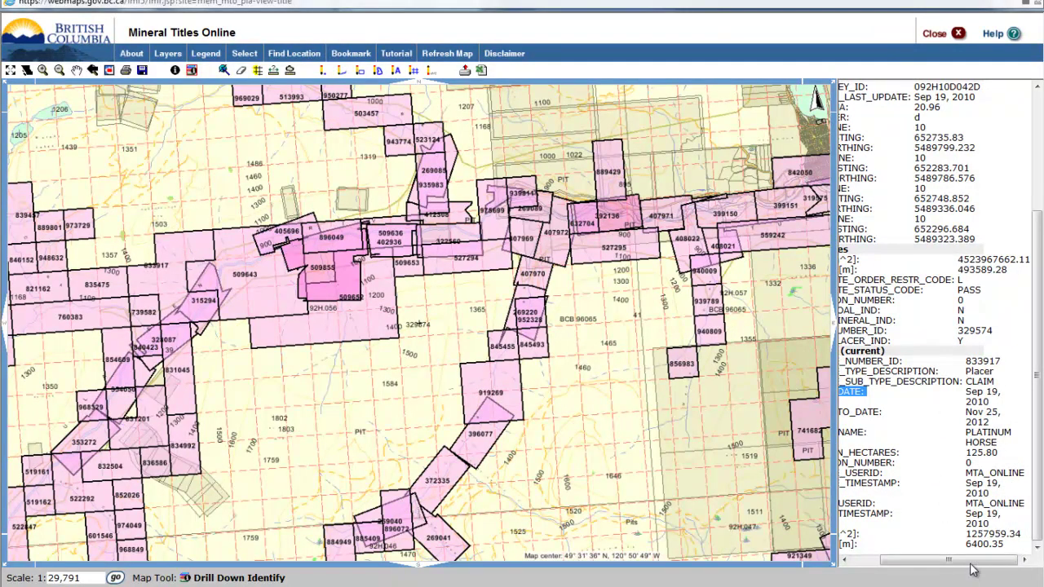
left_click_drag(975, 562, 947, 562)
left_click_drag(845, 414, 921, 412)
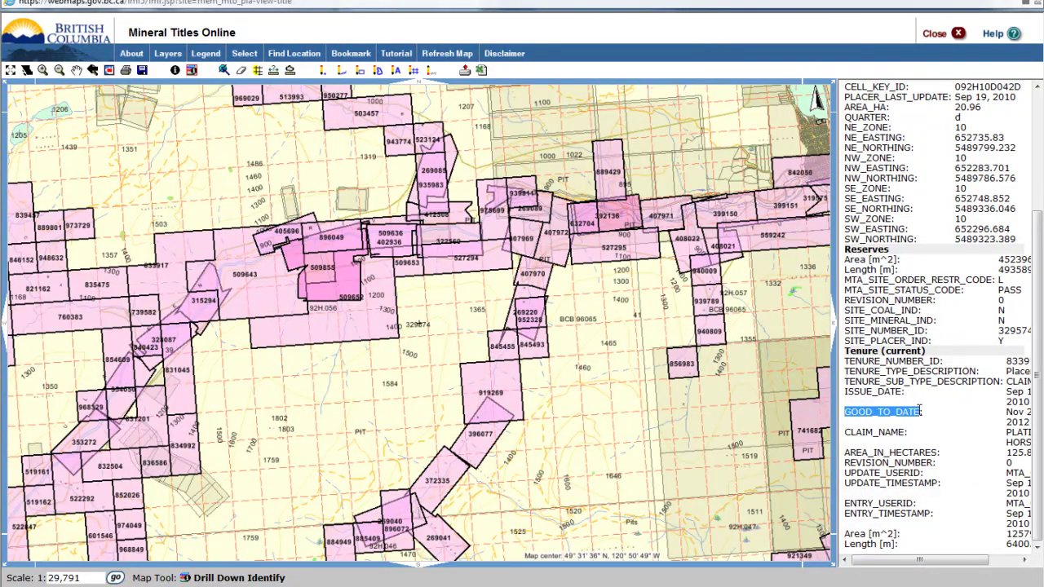
left_click_drag(930, 563, 959, 563)
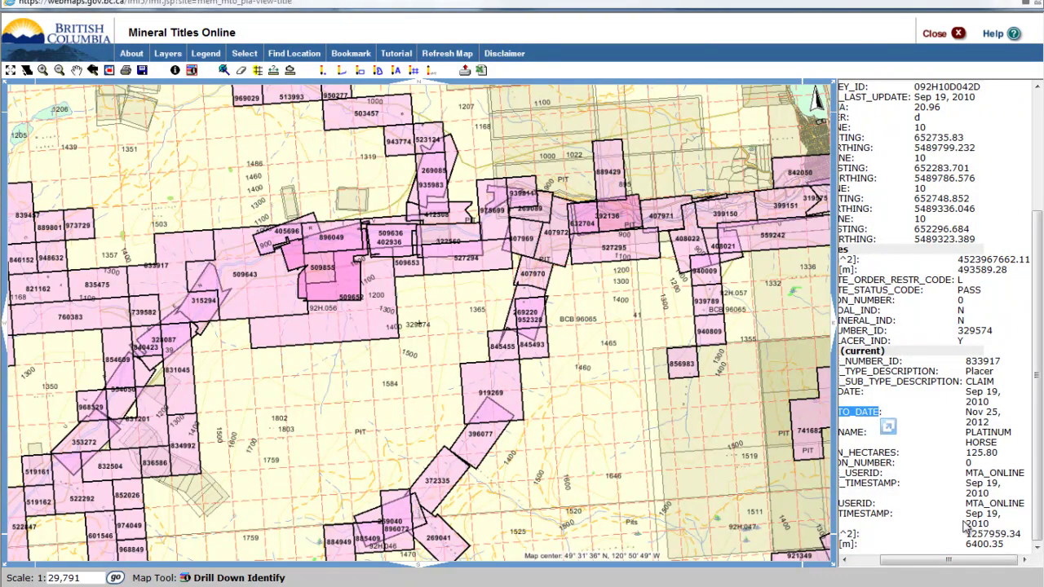
left_click_drag(954, 561, 918, 562)
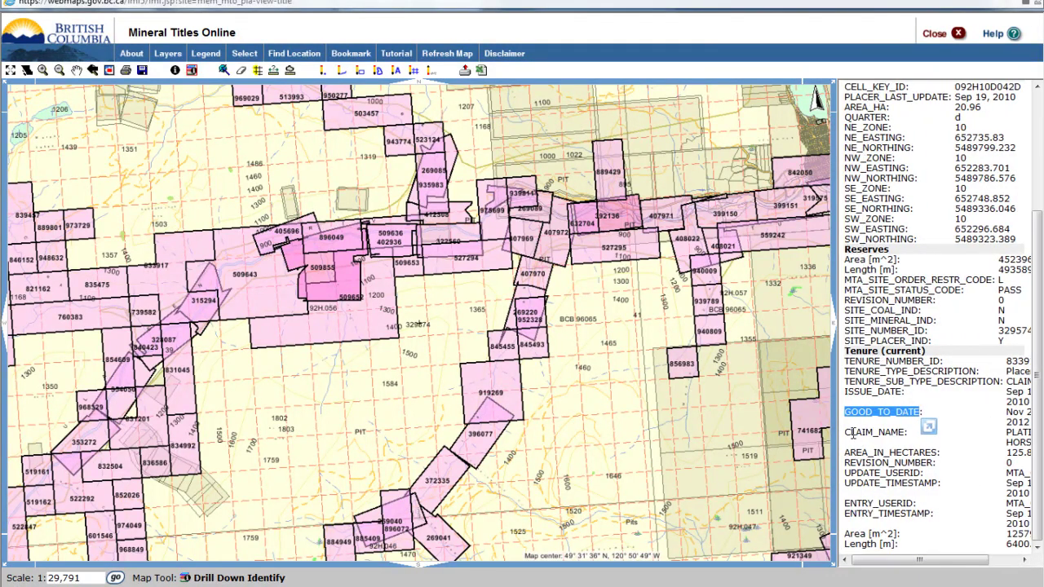
- Read the claim's name and its area in hectares in the identify results
left_click_drag(848, 432, 902, 434)
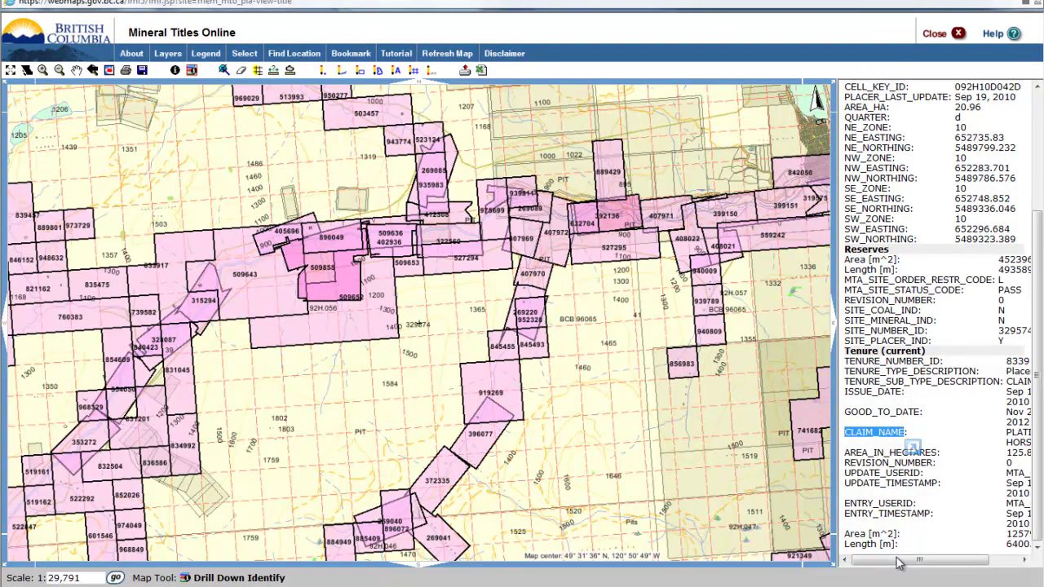
left_click_drag(899, 564, 928, 564)
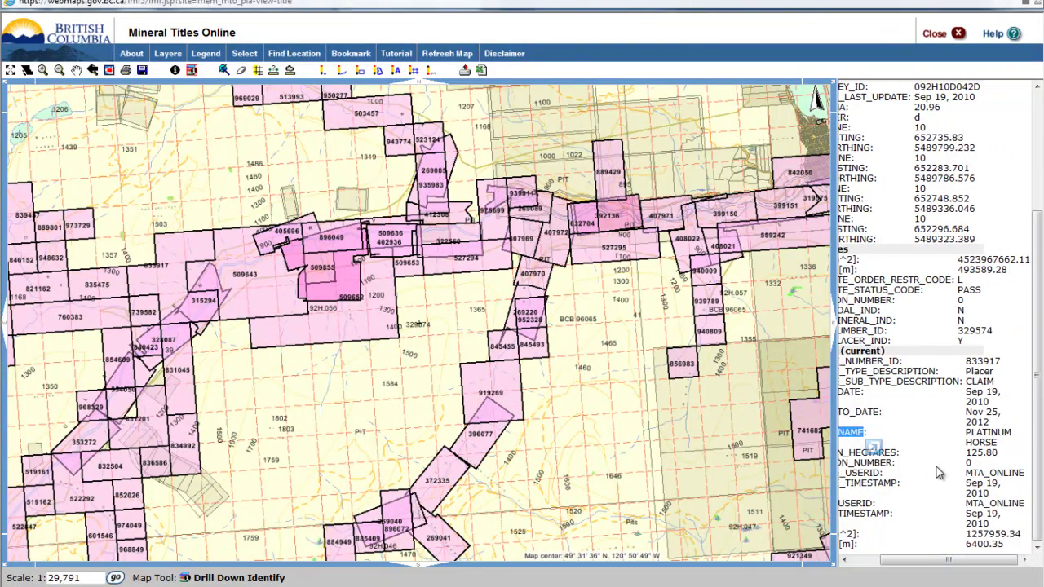
left_click_drag(946, 561, 912, 561)
left_click(868, 454)
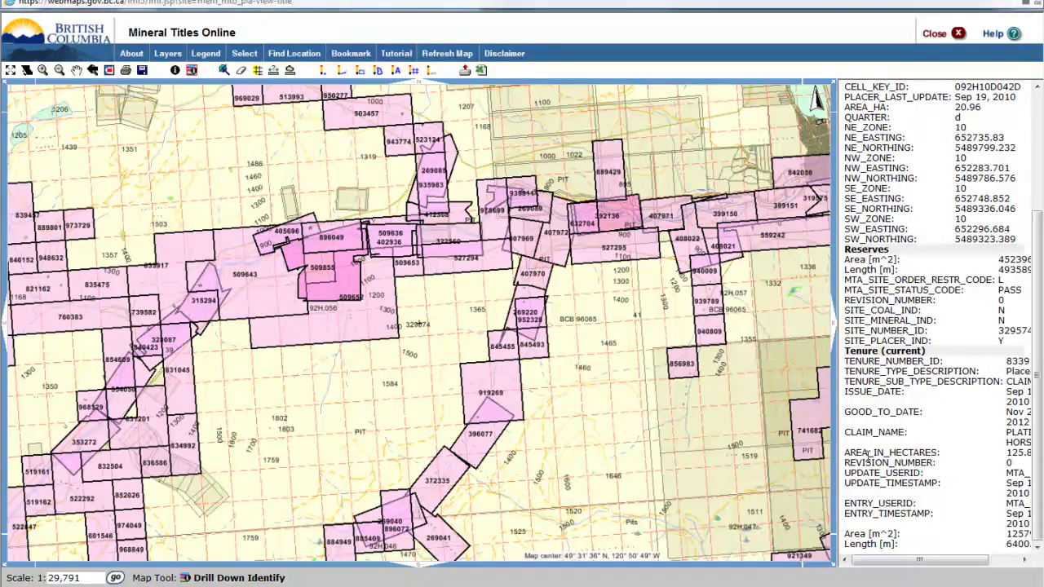
double_click(952, 455)
left_click_drag(942, 564, 971, 563)
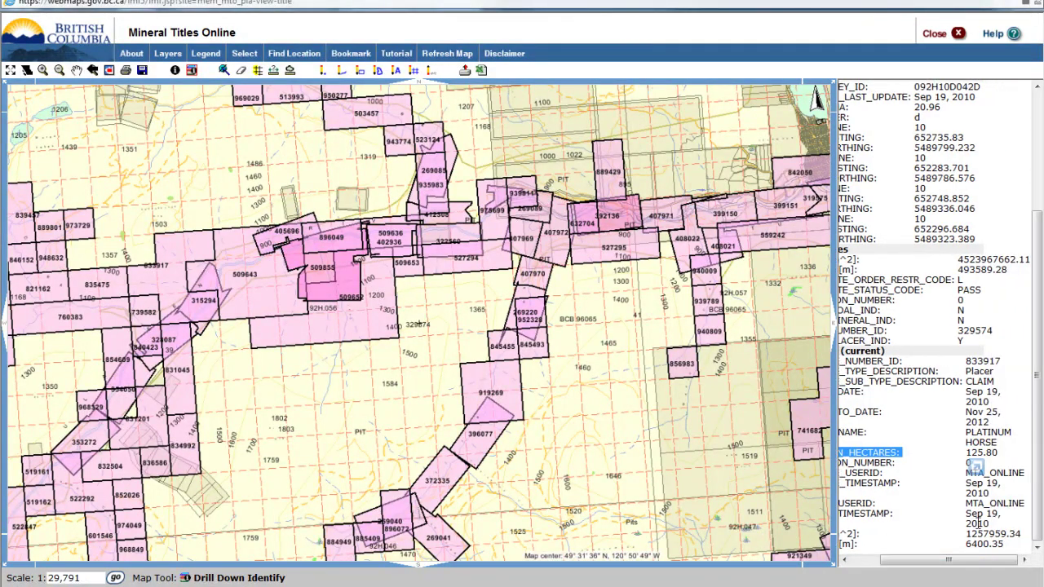
left_click_drag(966, 453, 1001, 452)
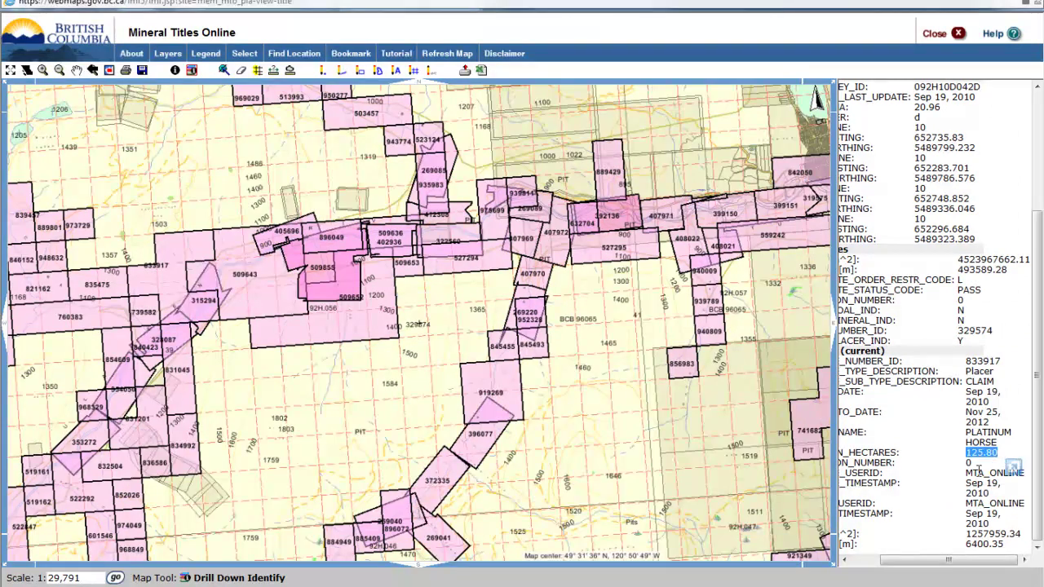
left_click(962, 529)
left_click_drag(946, 563, 912, 564)
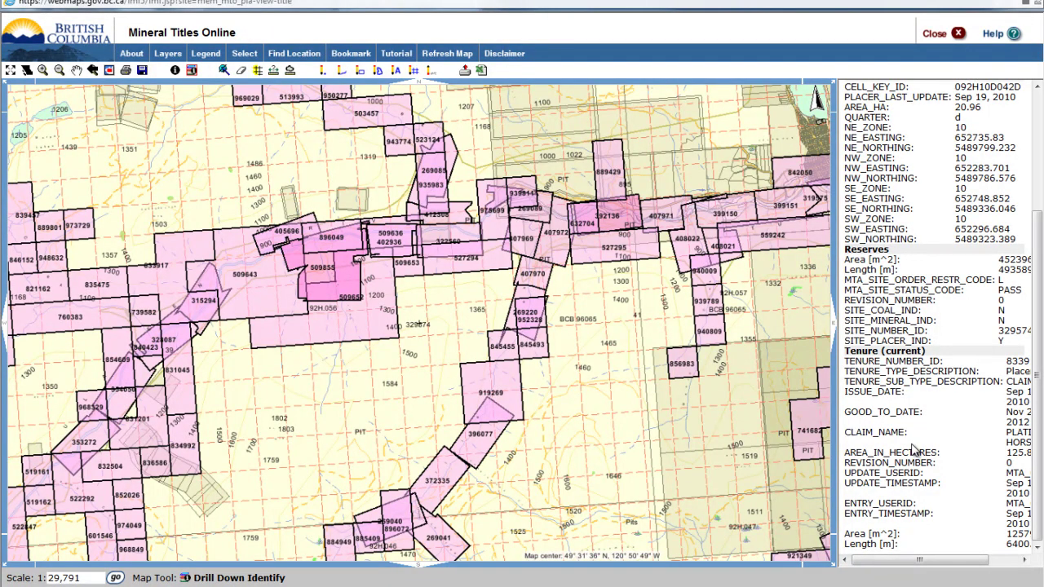
left_click_drag(952, 561, 979, 561)
mouse_move(967, 413)
left_mouse_down()
mouse_move(1019, 440)
mouse_move(955, 405)
left_mouse_up()
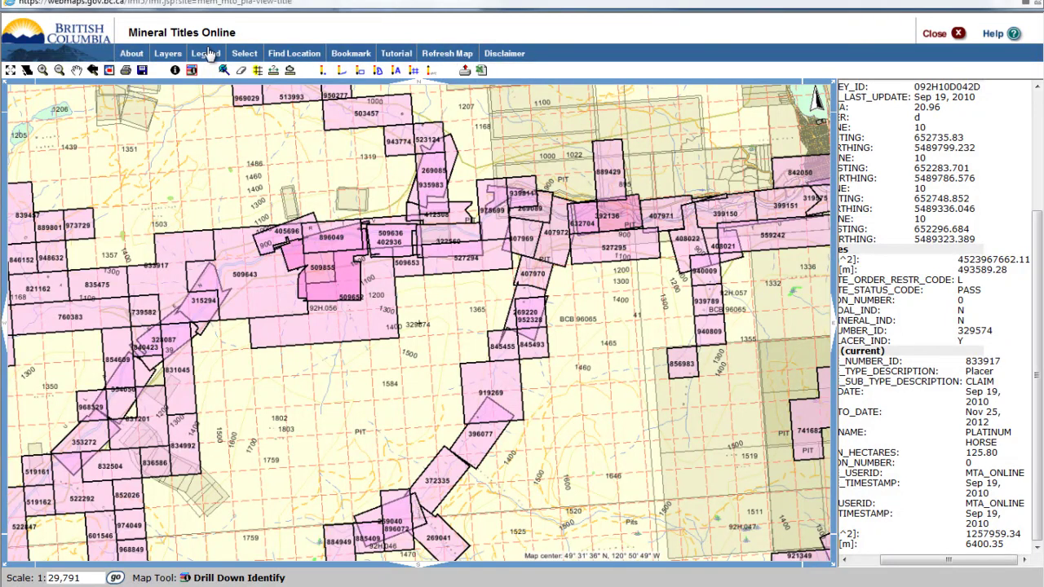
- Open the map layers list, hide the MTO Grid layer and refresh the map
left_click(163, 54)
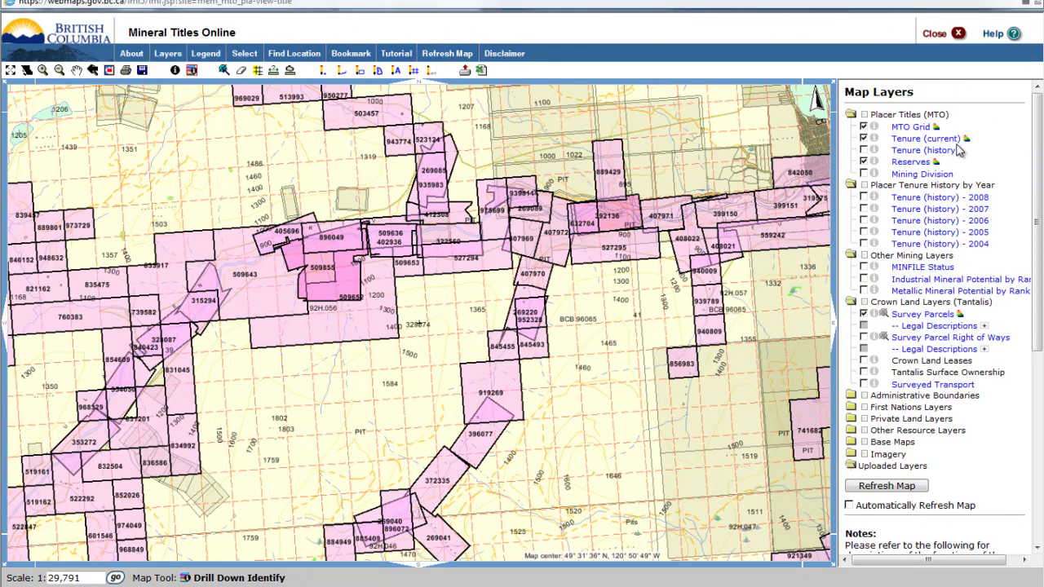
left_click(864, 162)
left_click(864, 162)
left_click(864, 127)
left_click(908, 486)
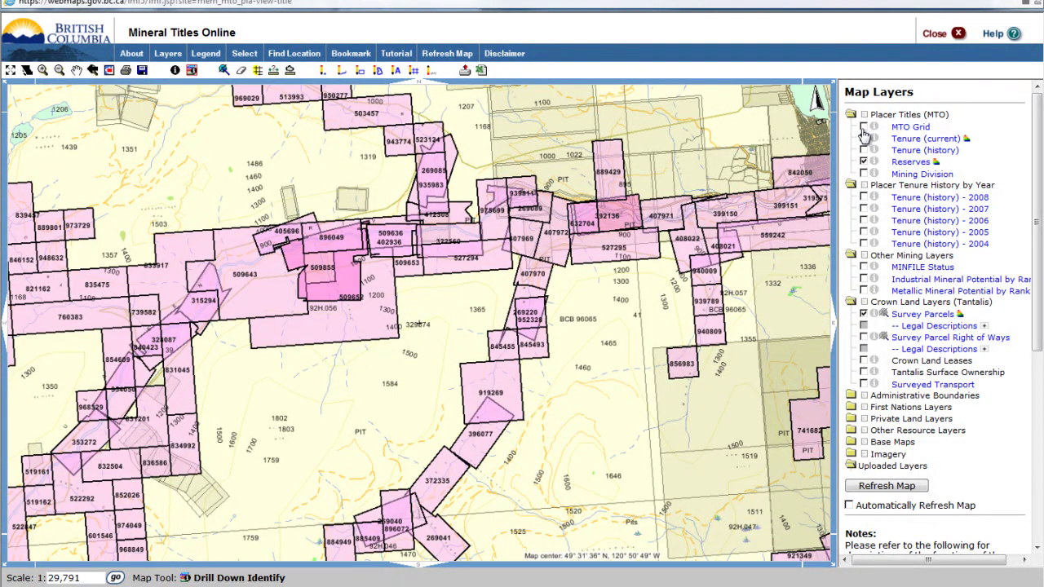
- Show the MTO Grid layer again, keep Tenure (current) enabled and refresh the map
left_click(864, 127)
left_click(864, 139)
left_click(891, 487)
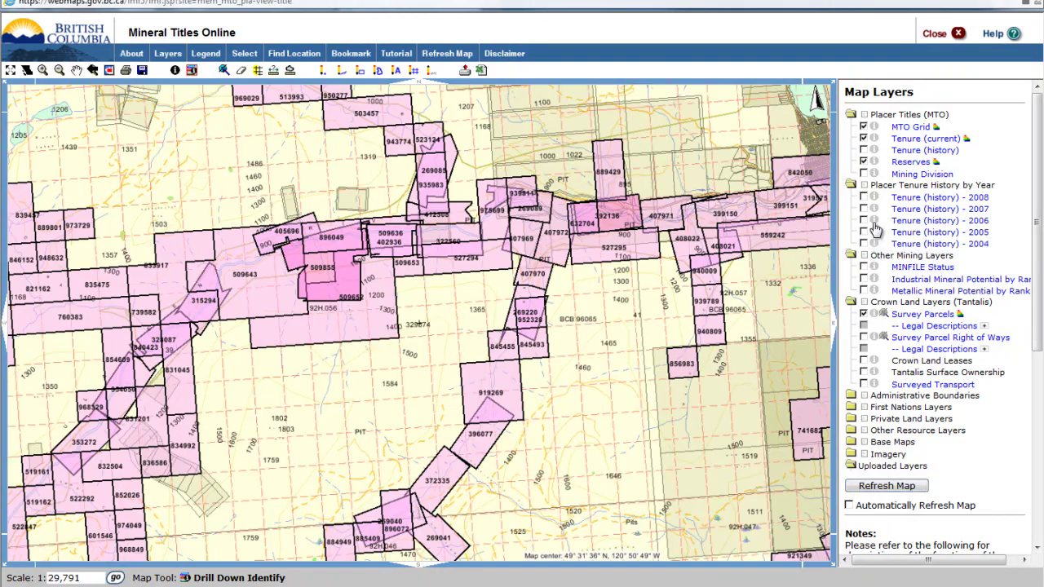
- Show the placer tenure history layers for 2008 and 2007 and refresh the map
left_click(864, 139)
left_click(864, 140)
left_click(864, 162)
left_click(863, 198)
left_click(865, 209)
left_click(887, 486)
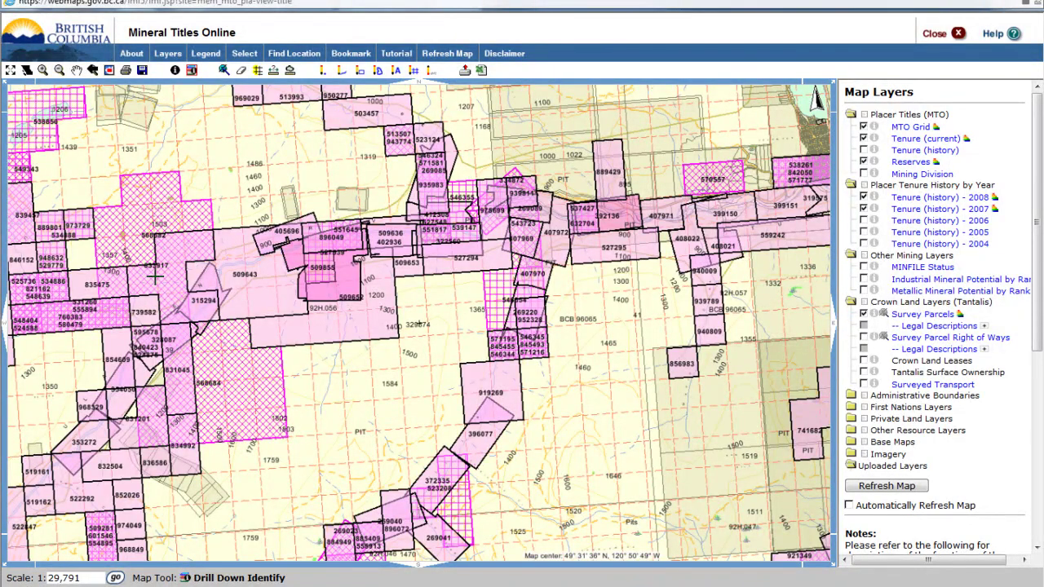
- Hide the 2007 and 2008 tenure history layers and refresh the map
left_click(863, 209)
left_click(863, 197)
left_click(908, 486)
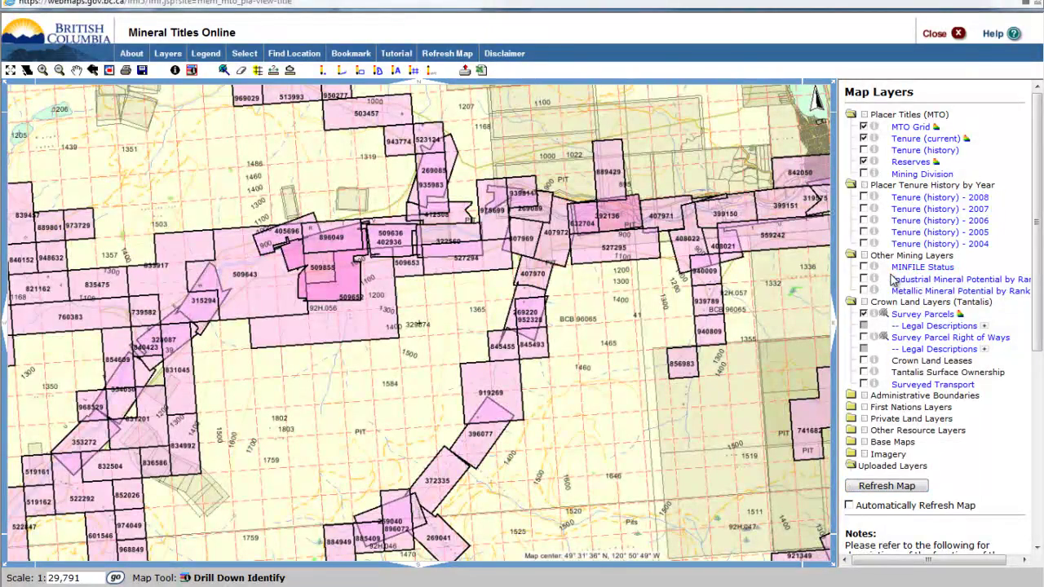
- Enable the MINFILE Status mining layer and disable it again
left_click(863, 268)
left_click(865, 270)
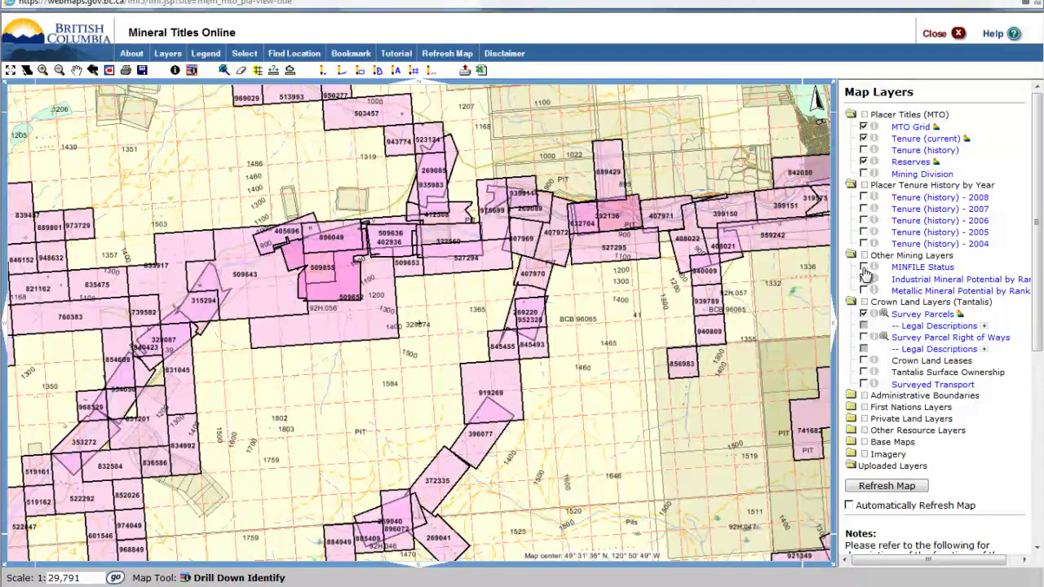
- Refresh the map with the MINFILE Status layer enabled and identify the pink mineral occurrence marker near the map's upper-left area
left_click(886, 487)
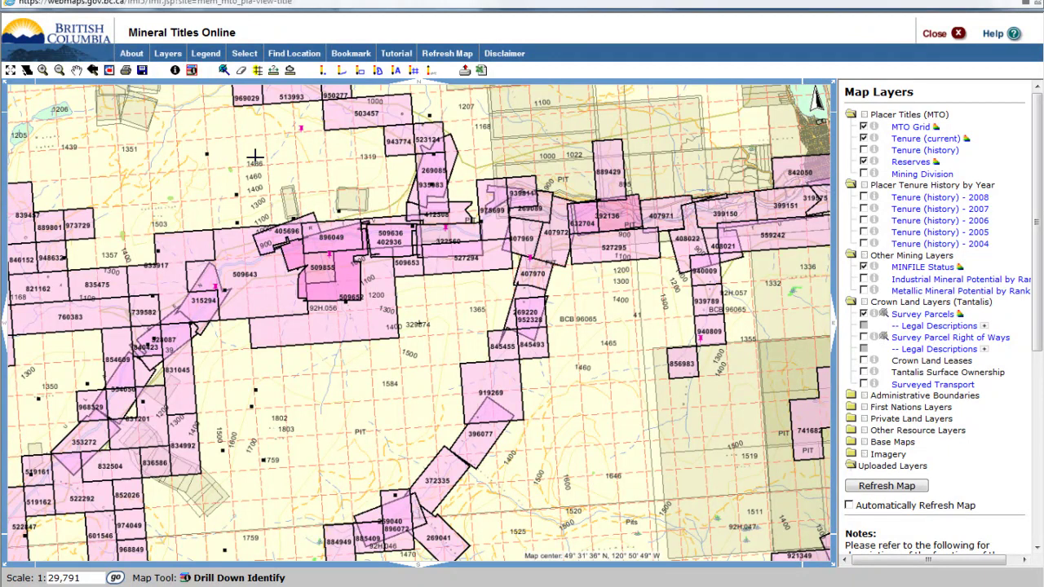
left_click(301, 128)
left_click(192, 73)
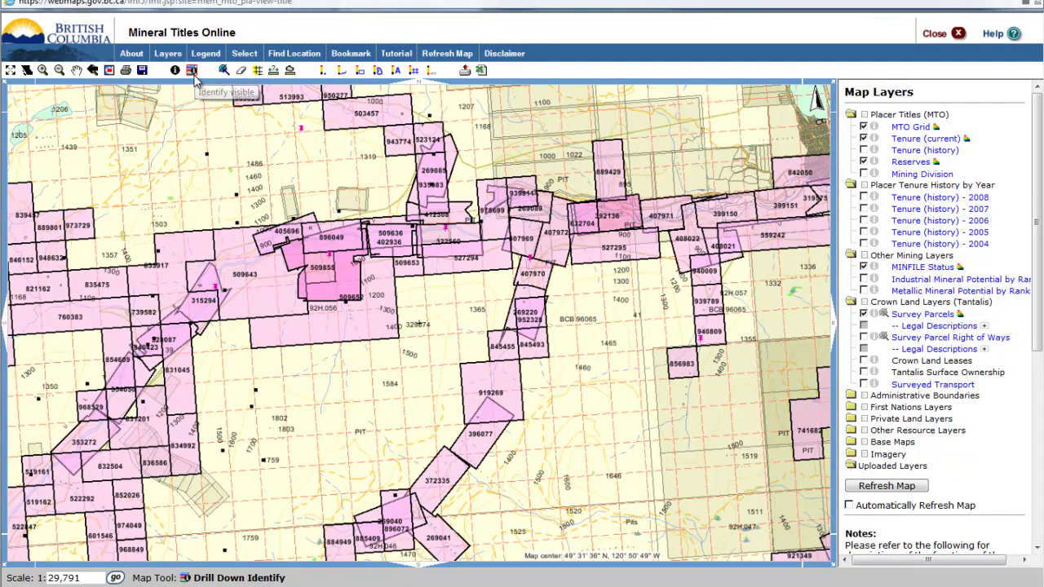
left_click(302, 128)
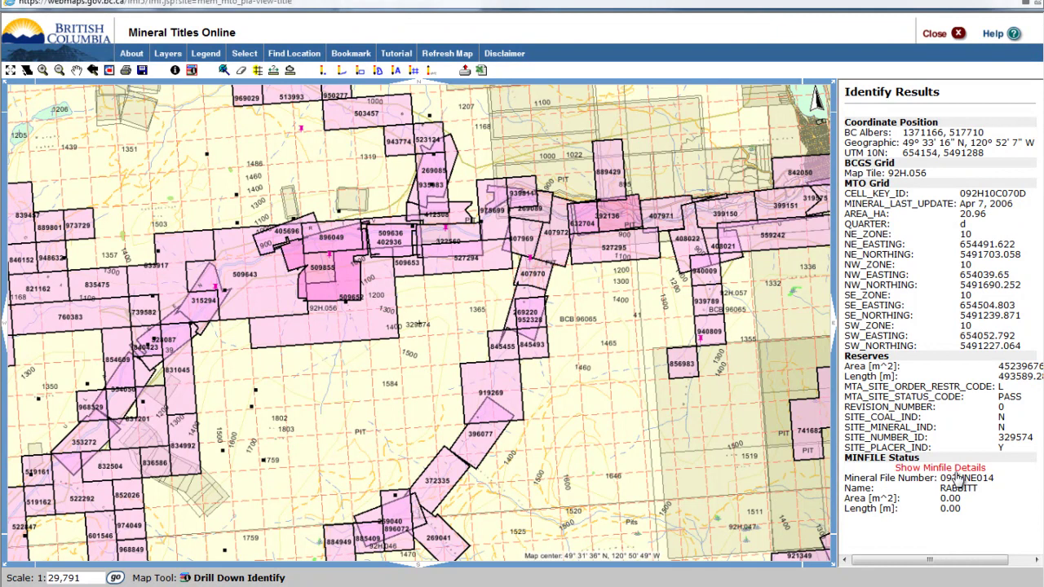
- Open the MINFILE details of the Rabbitt occurrence full screen and examine its status, commodities and mine name
left_click(956, 470)
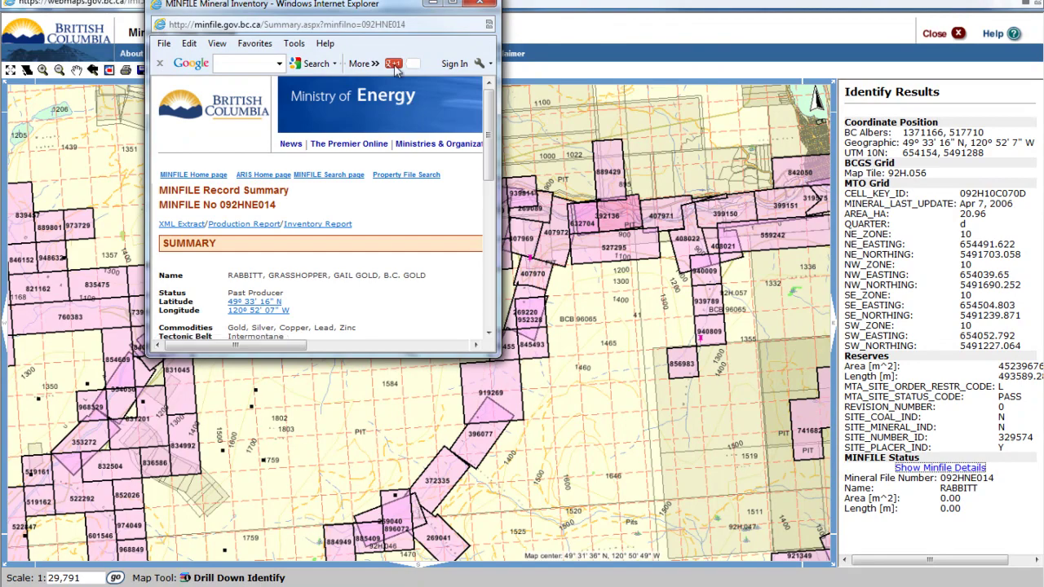
double_click(384, 13)
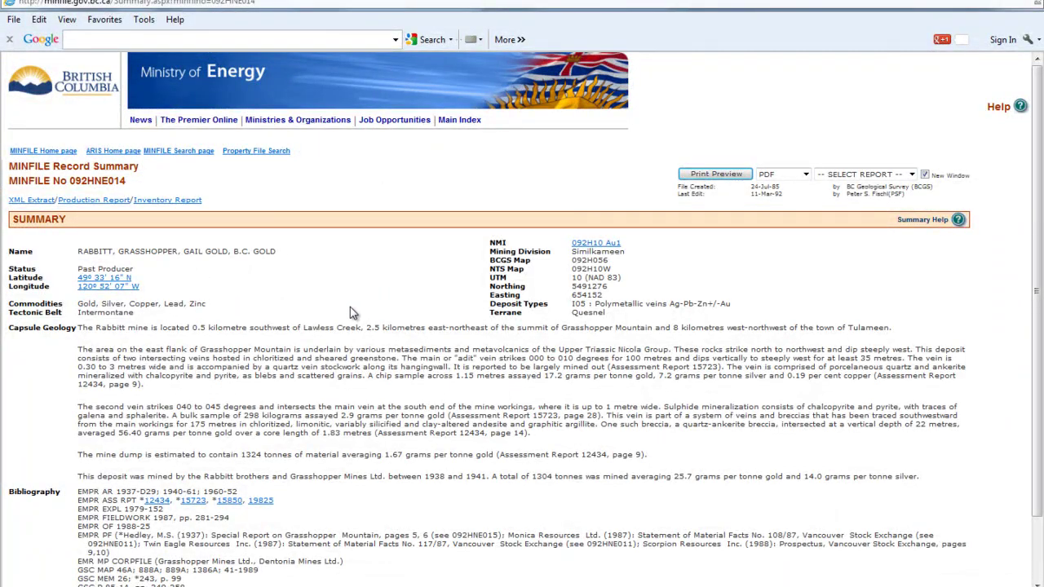
scroll(350, 306, "down", 1)
left_click_drag(79, 255, 128, 256)
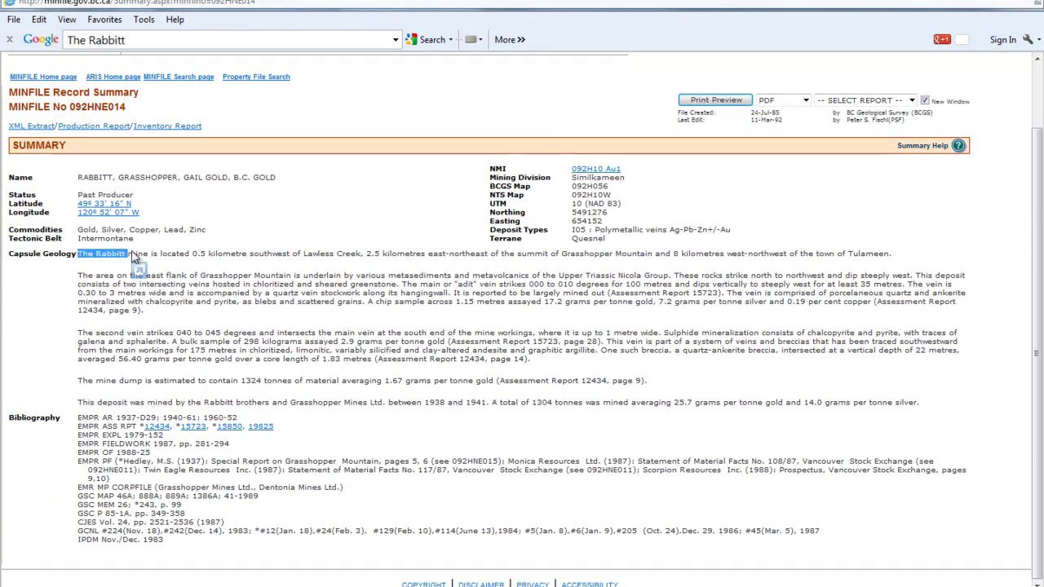
left_click(79, 235)
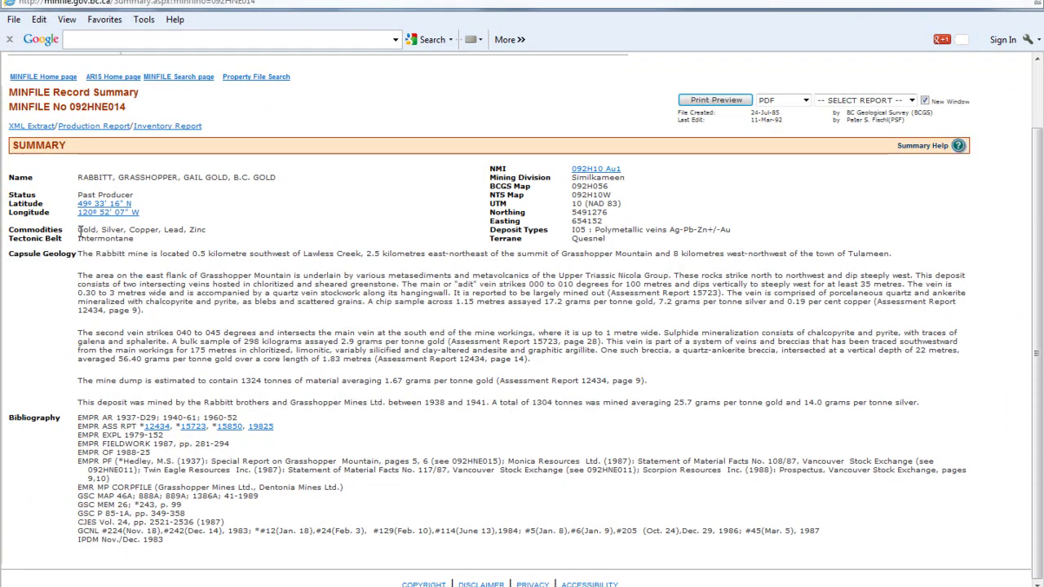
left_click_drag(78, 195, 136, 196)
left_click(89, 229)
left_click_drag(78, 230, 205, 231)
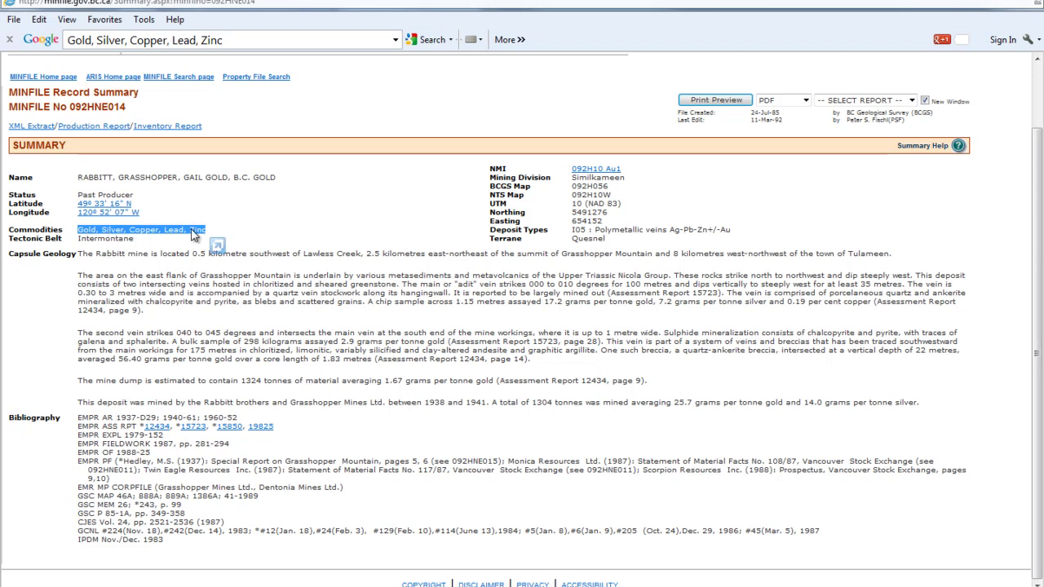
left_click(58, 269)
left_click_drag(97, 254, 137, 250)
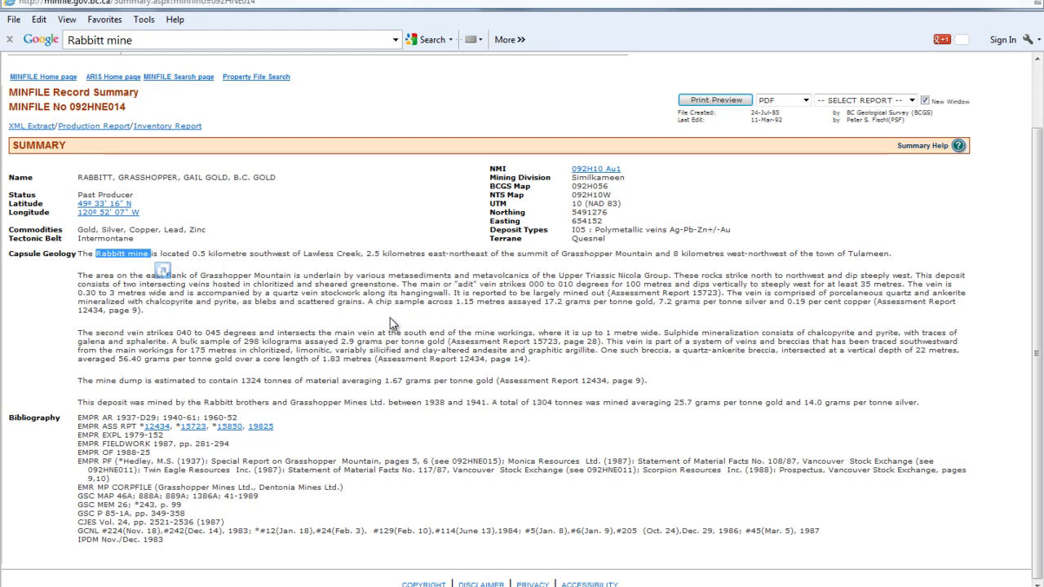
- Examine the chip sample assay grades and geology description in the Rabbitt record, and return to the placer map
left_click_drag(397, 302, 674, 304)
left_click(571, 306)
left_click_drag(656, 304, 807, 303)
left_click(797, 305)
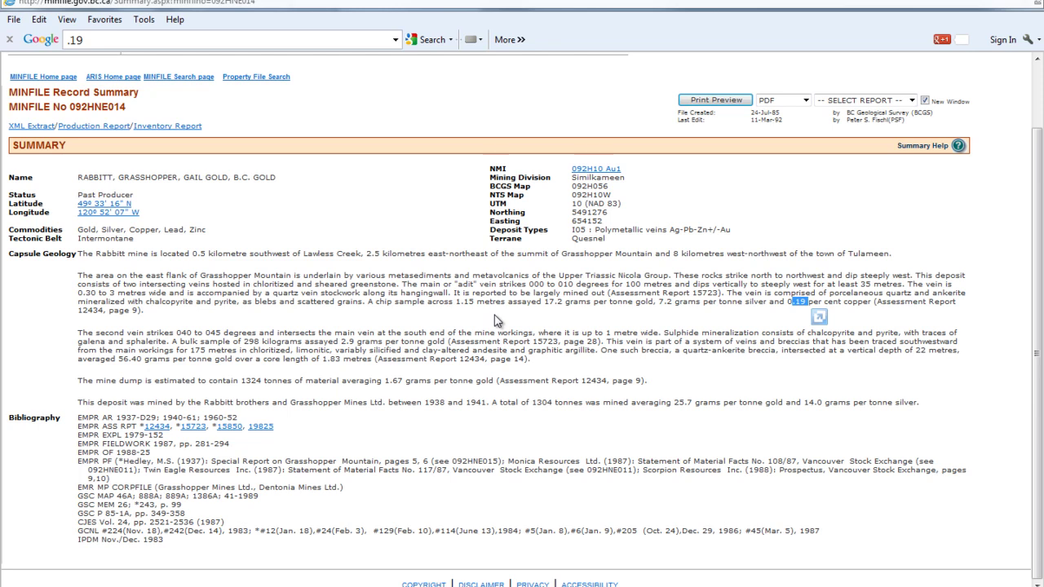
left_click_drag(464, 302, 592, 303)
left_click_drag(96, 275, 361, 304)
left_click(337, 317)
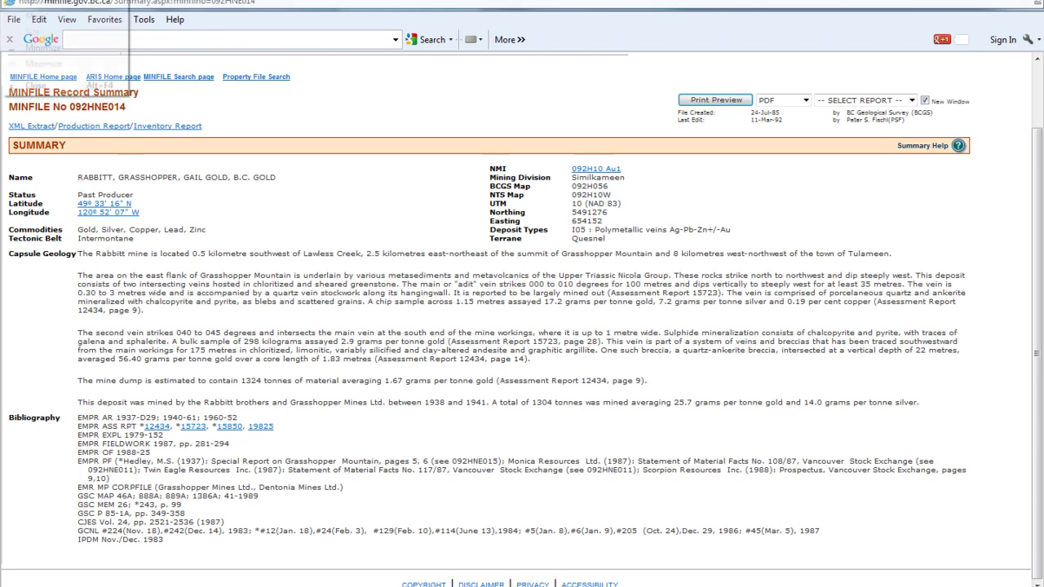
key("alt+Tab")
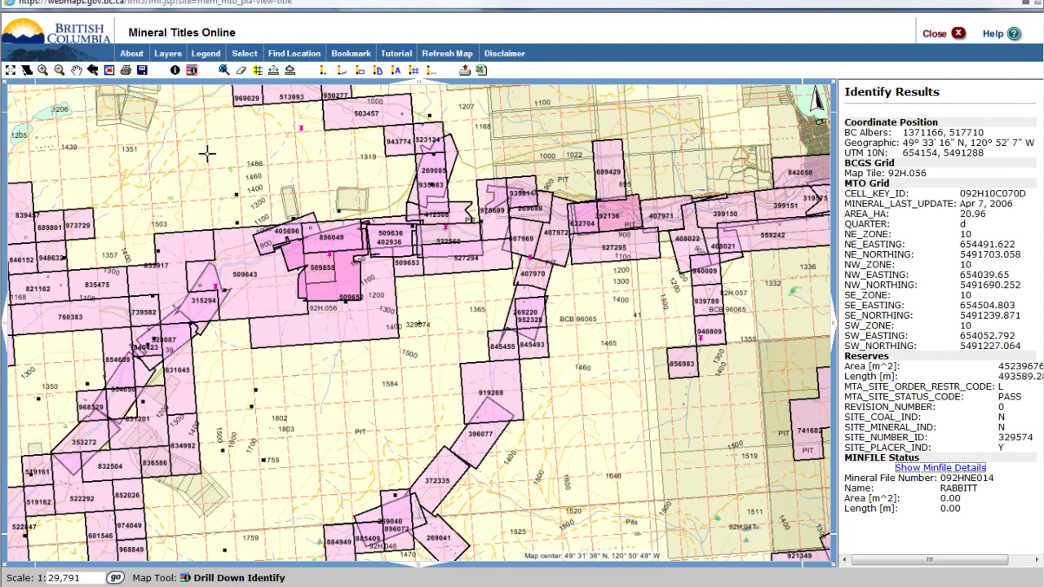
- Identify the black MINFILE marker southwest of the Rabbitt marker and open its MINFILE details full screen
left_click(193, 71)
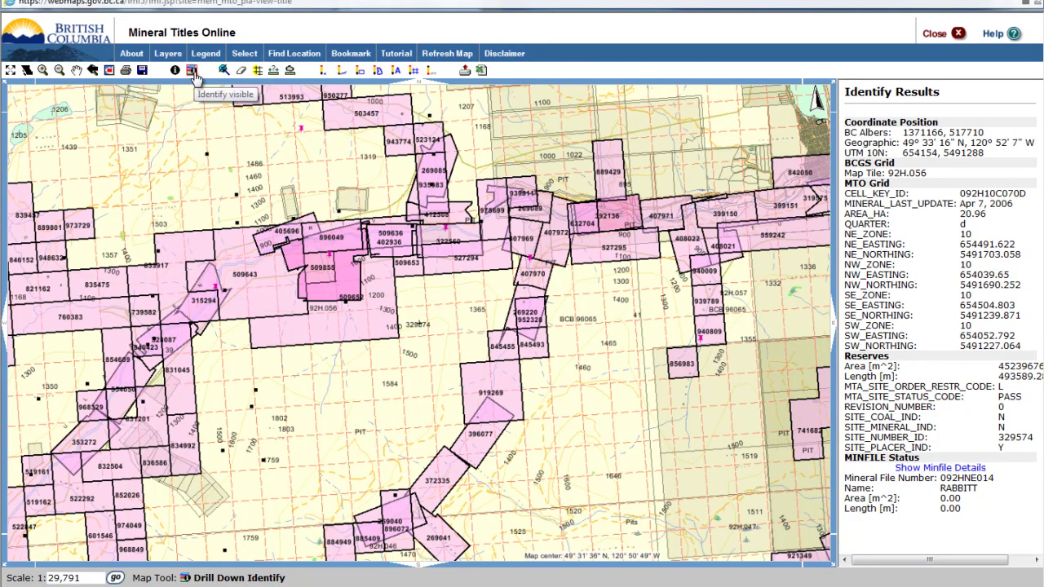
left_click(206, 155)
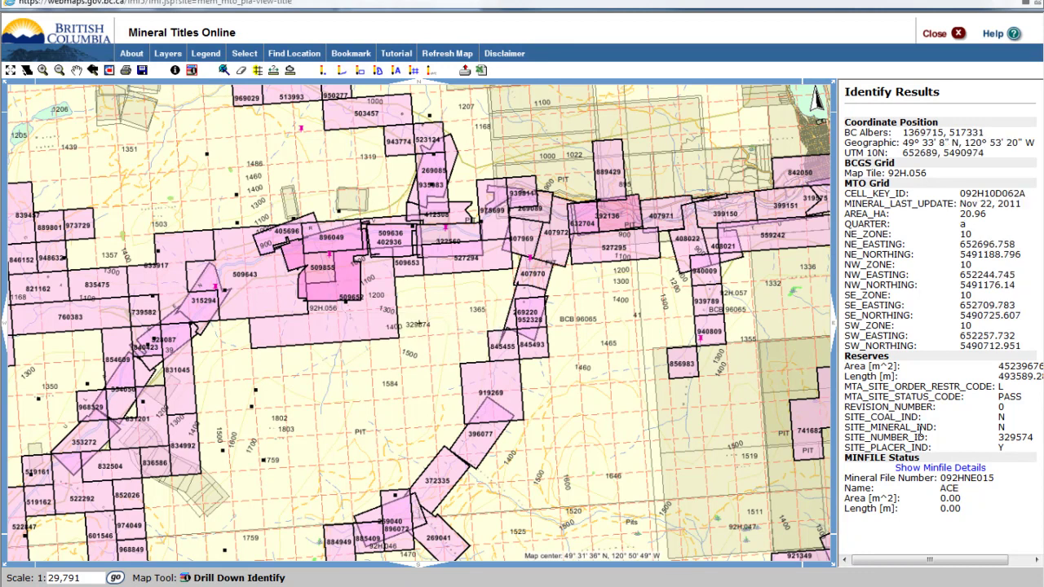
left_click(923, 466)
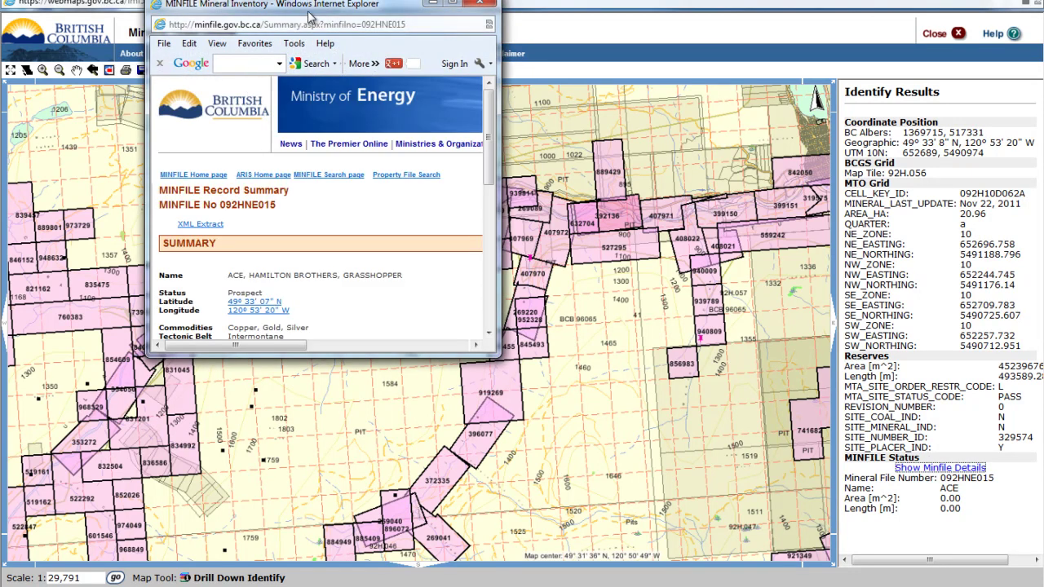
double_click(313, 11)
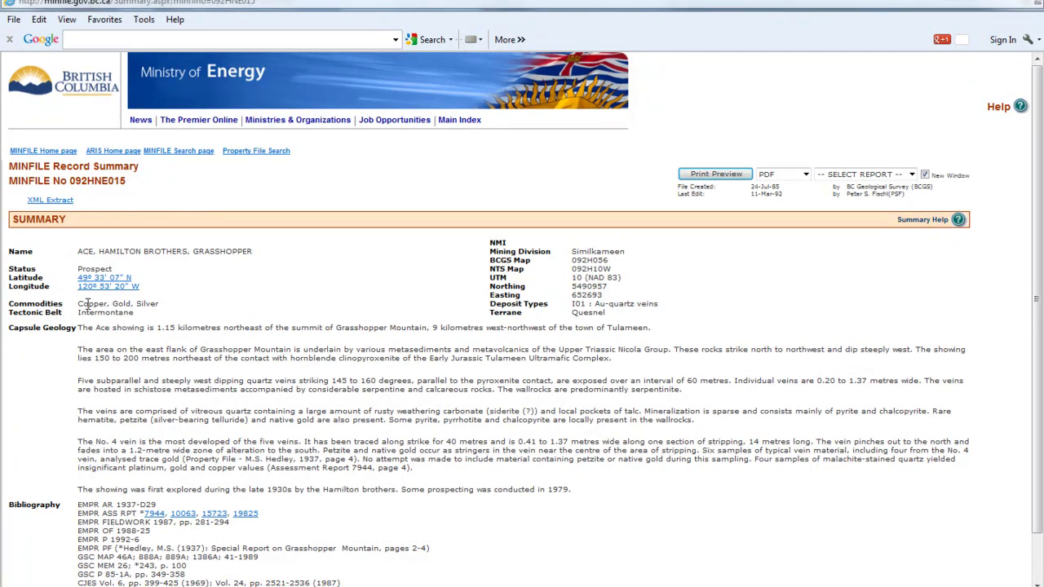
- Examine the commodities and vein widths in the Ace record, and minimize its window to return to the map
left_click_drag(87, 304, 158, 304)
left_click(190, 373)
scroll(190, 371, "down", 2)
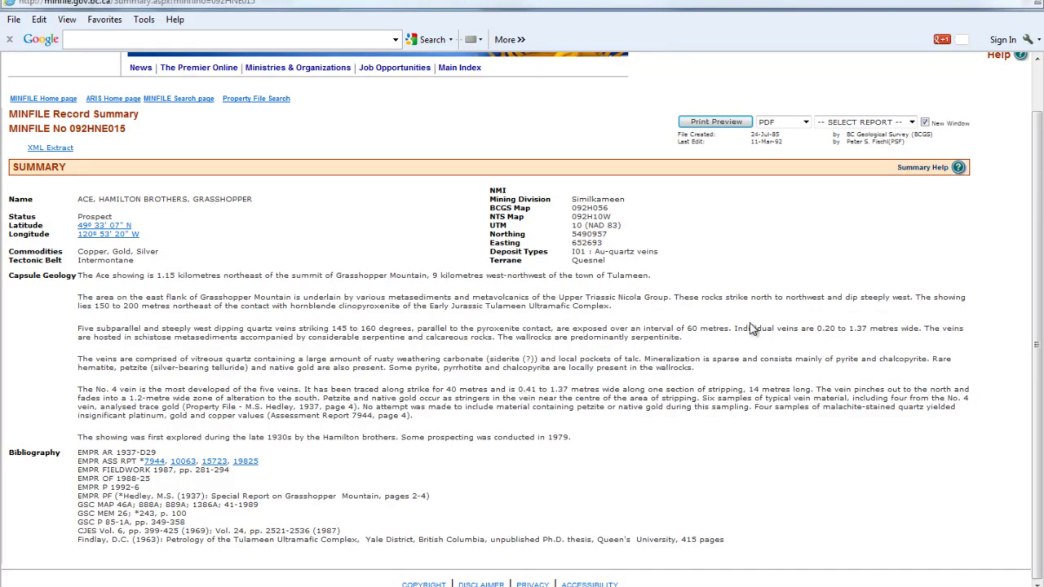
left_click_drag(734, 329, 899, 331)
left_click(839, 330)
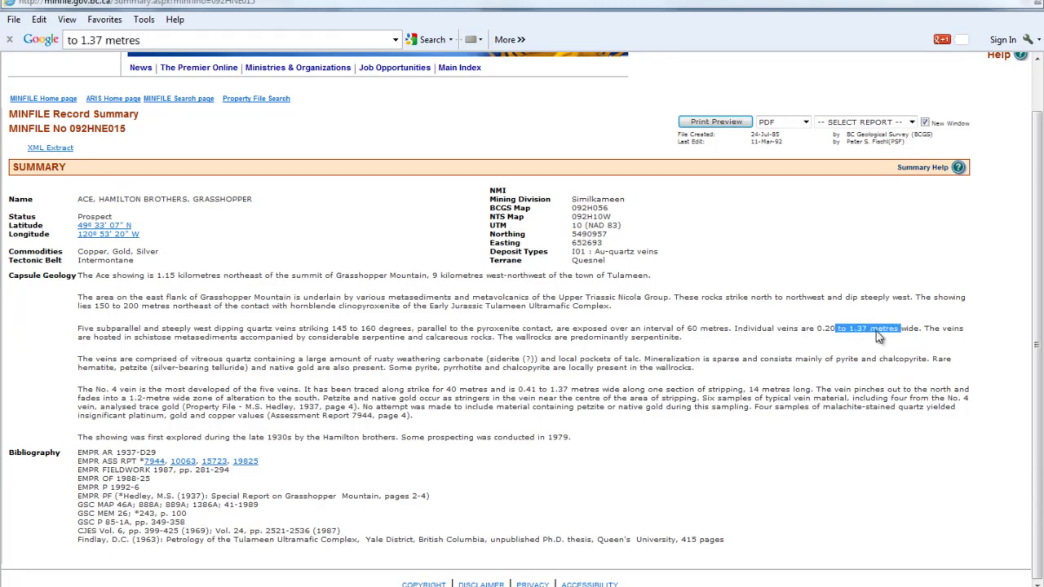
left_click(899, 331)
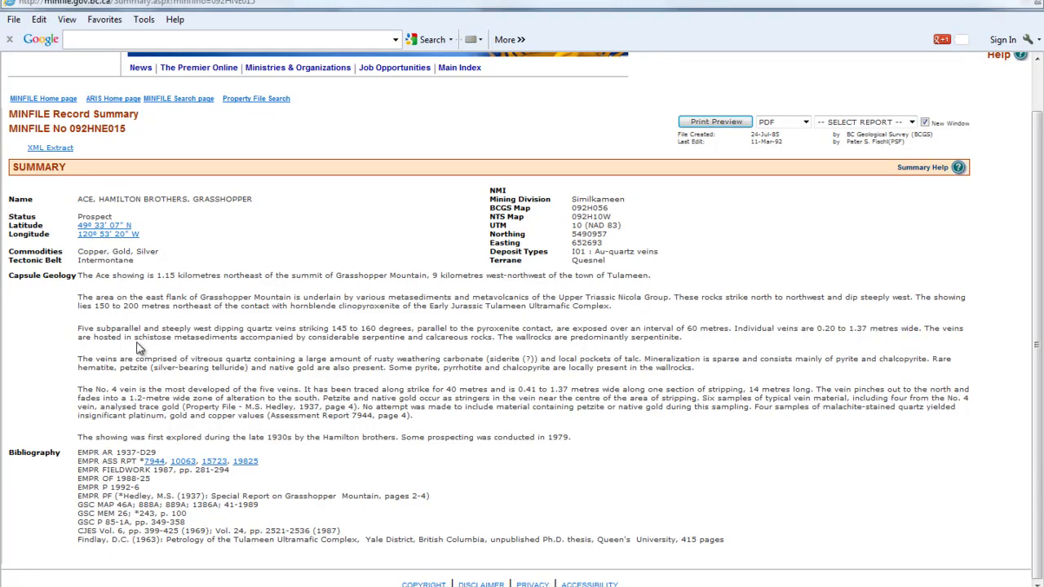
key("alt+space")
key("n")
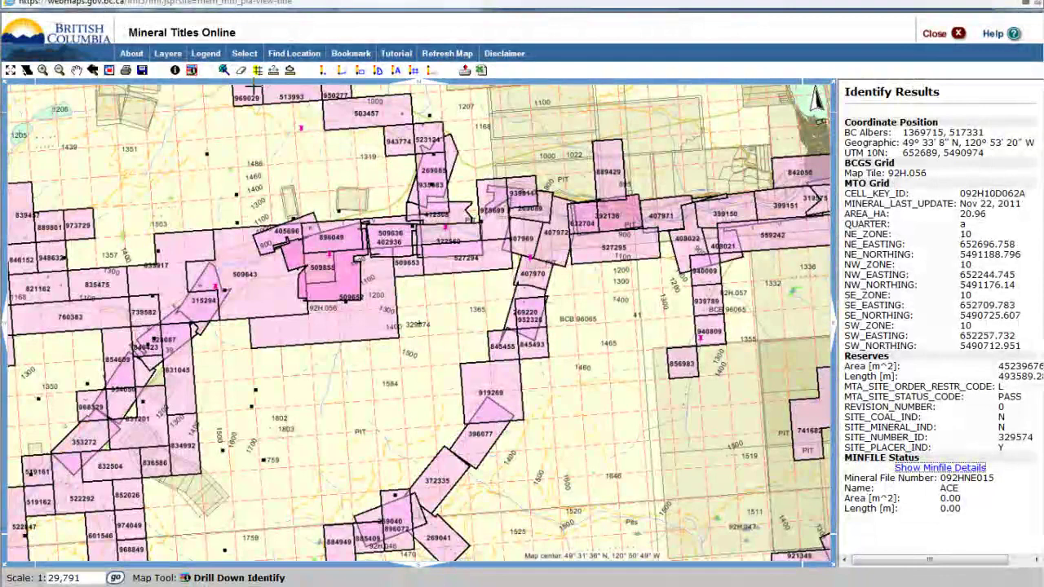
- Open the Latitude - Longitude Coordinate form for finding a location
left_click(302, 57)
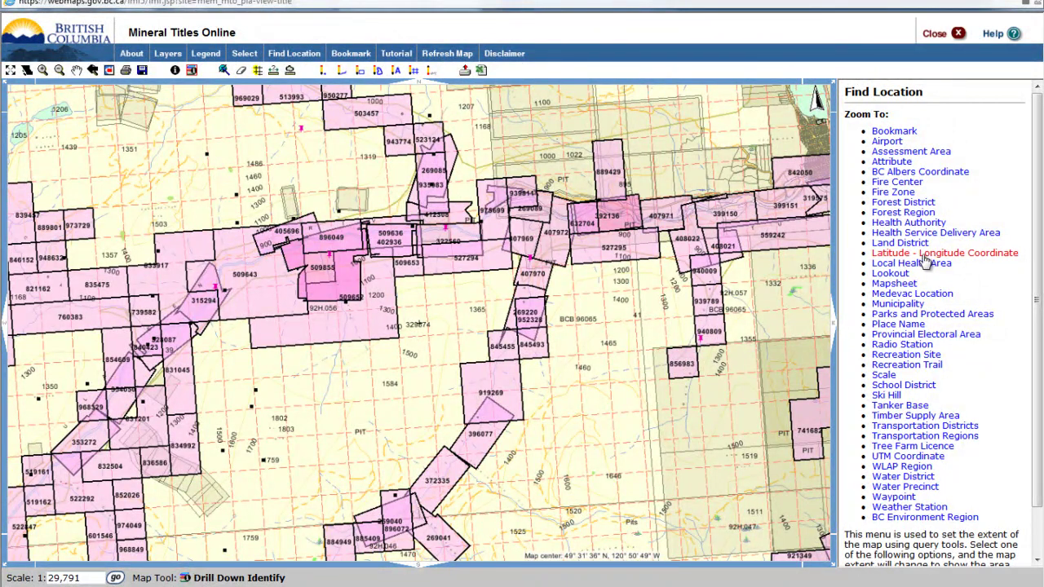
left_click(964, 257)
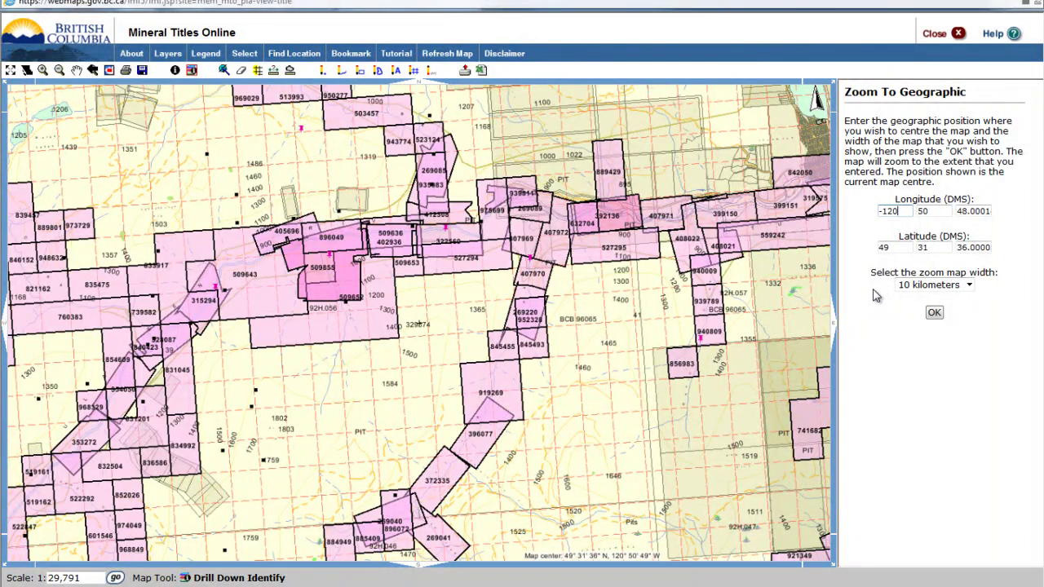
- Search the place names for Tulameen River, keeping the zoom extent at 10 kilometers
left_click(294, 54)
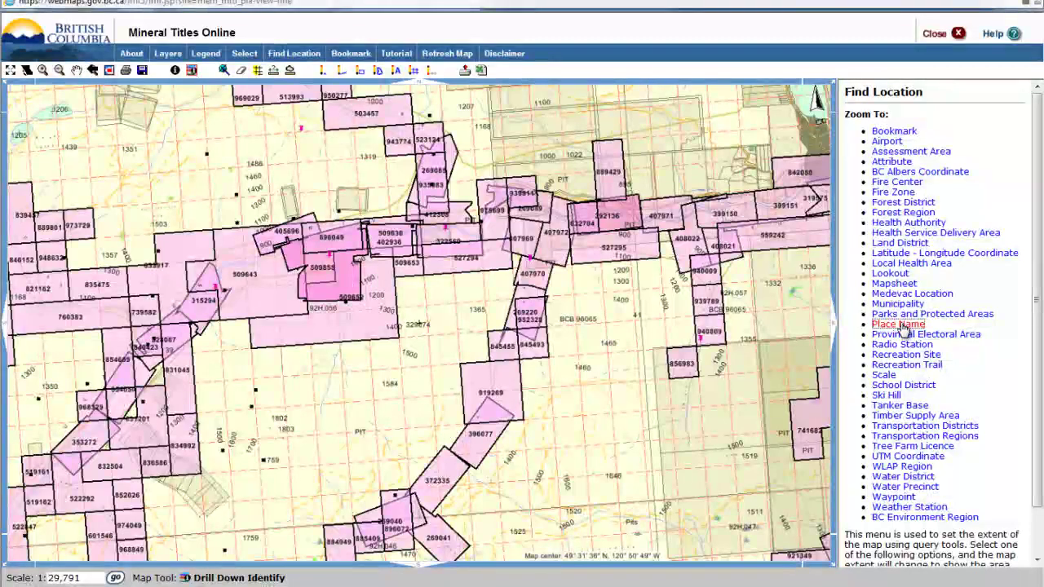
left_click(901, 326)
left_click(928, 196)
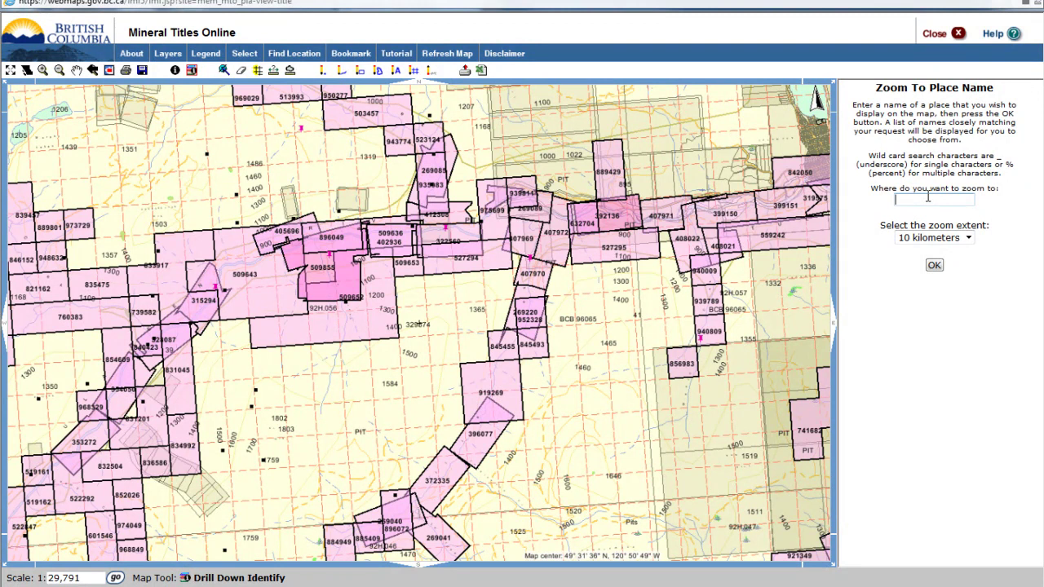
left_click(928, 196)
type("tulameen River")
left_click(934, 266)
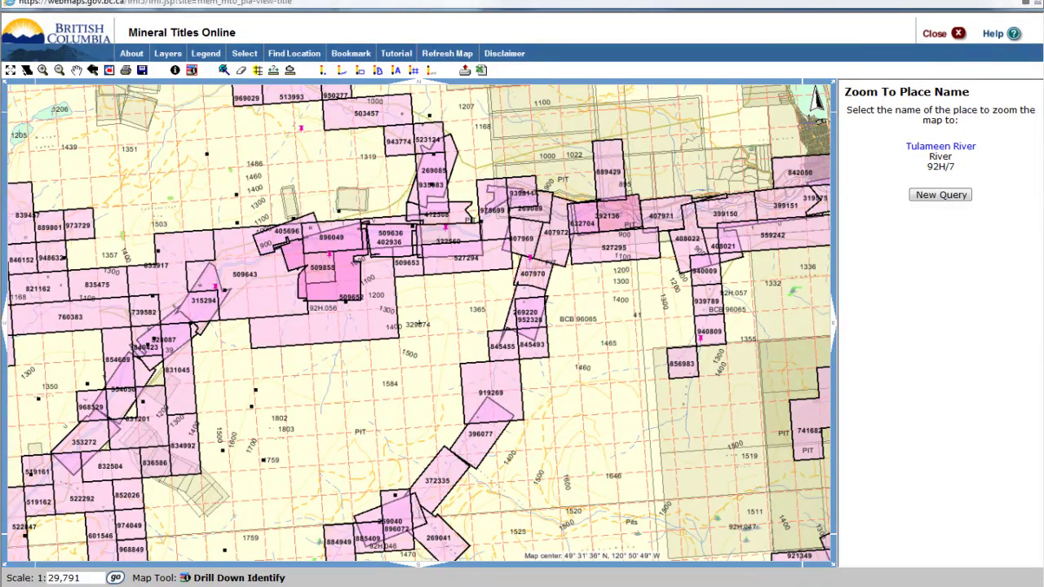
- Start a new place name search for Quartz Creek
left_click(287, 55)
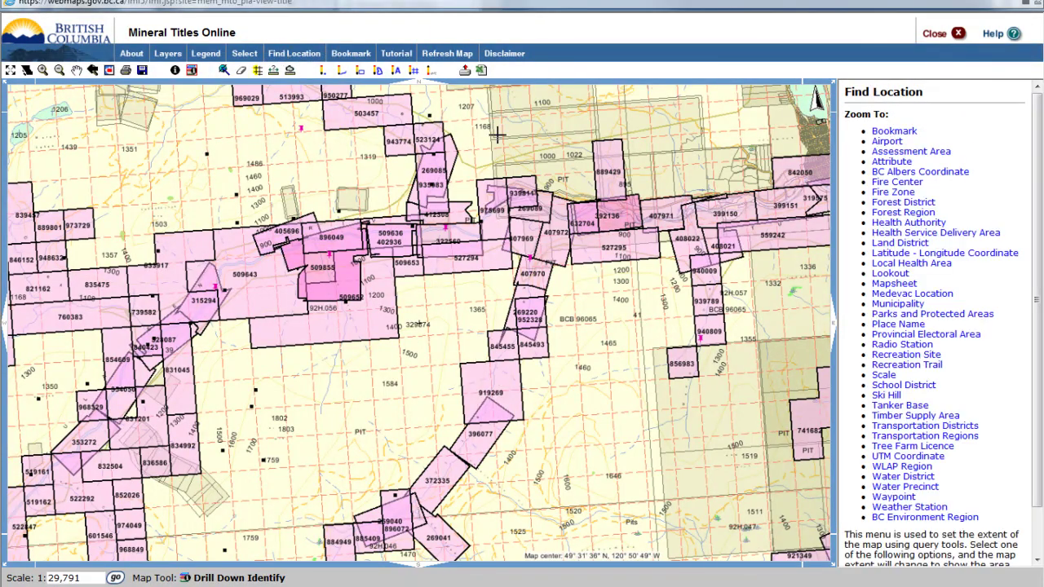
left_click(923, 326)
left_click(936, 201)
type("Quartz Creek")
left_click(934, 266)
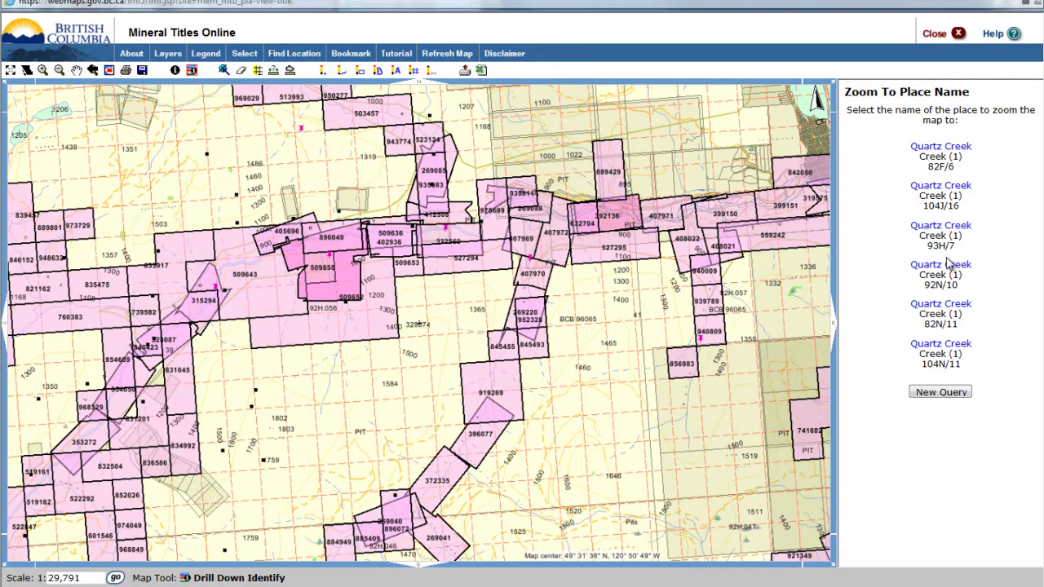
- Compare the map sheet references of the Quartz Creek results, and briefly zoom to the 82N/11 one before restoring the previous map extent
left_click_drag(924, 285, 959, 286)
left_click(981, 287)
left_click_drag(929, 168, 959, 170)
left_click(927, 212)
left_click_drag(925, 209, 964, 207)
left_click(967, 213)
left_click(964, 305)
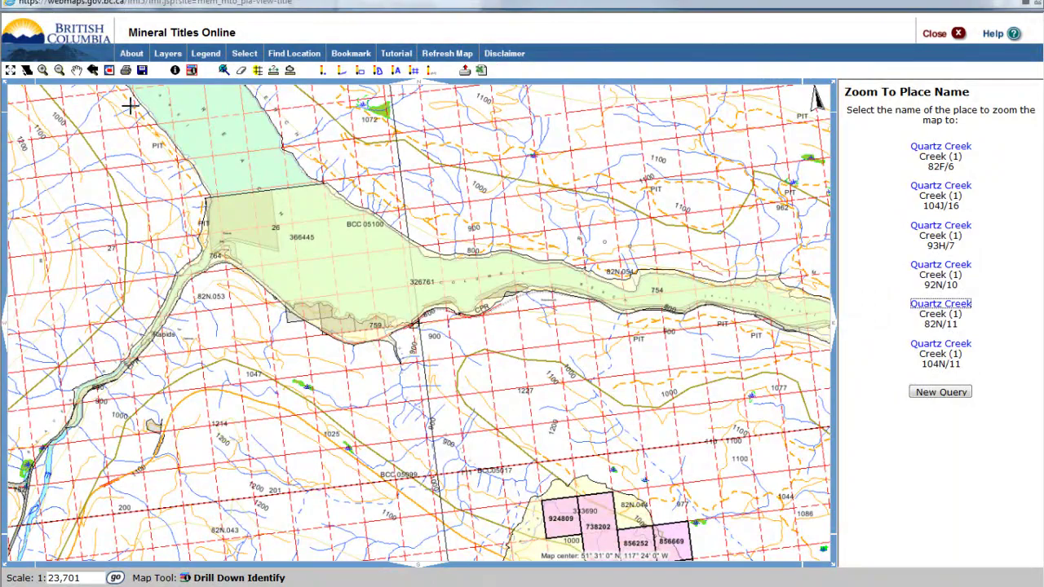
left_click(93, 71)
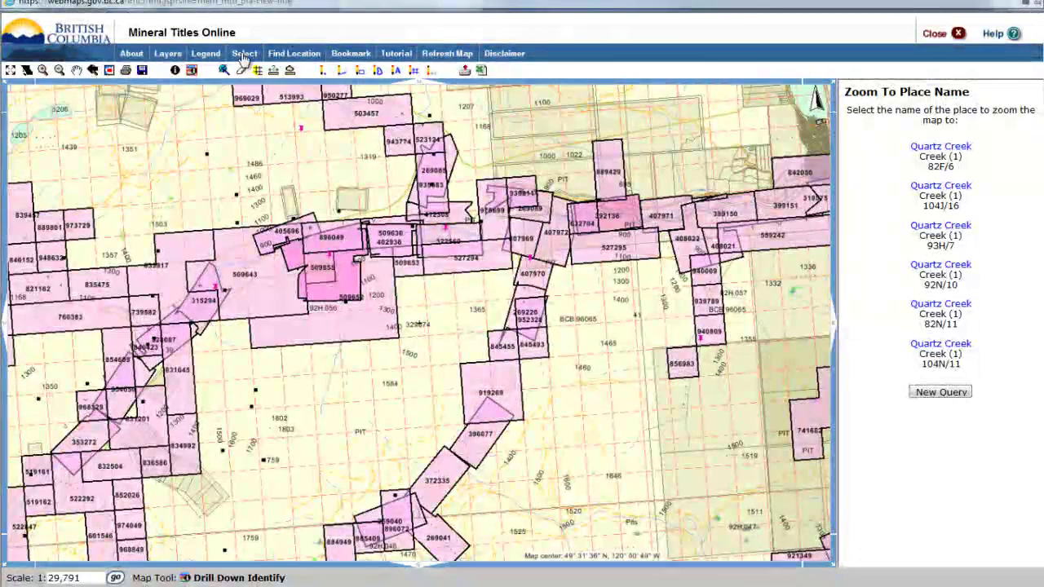
- Find Tulameen River by place name and zoom the map to the 92H/7 result
left_click(289, 53)
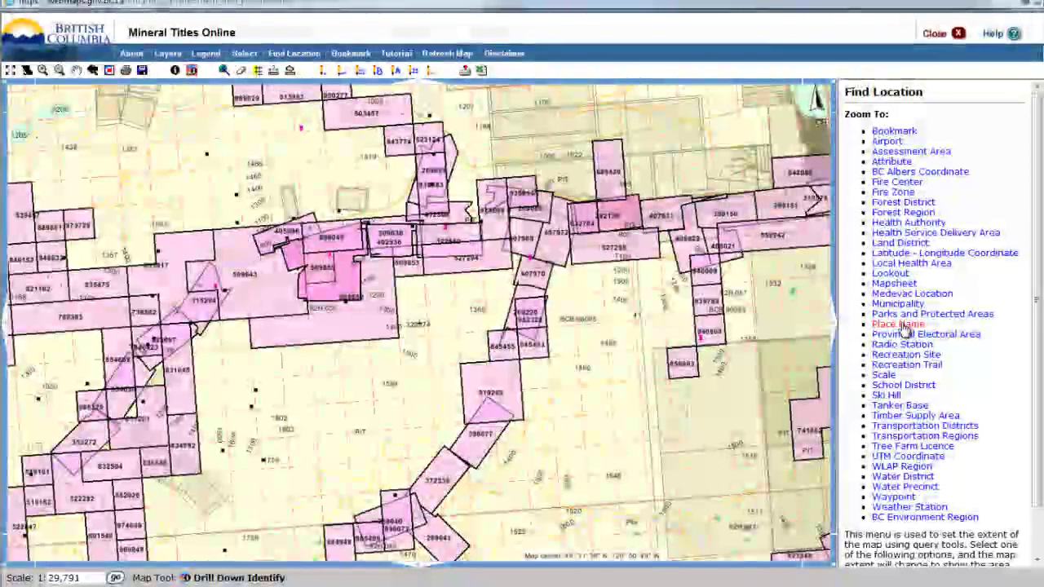
left_click(901, 324)
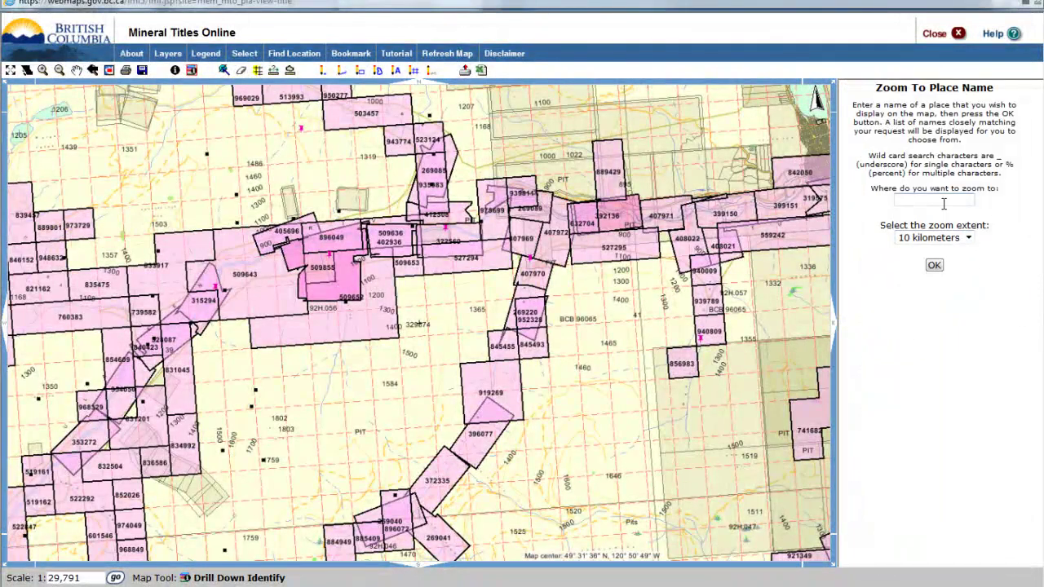
type("Tulameen River")
left_click(933, 267)
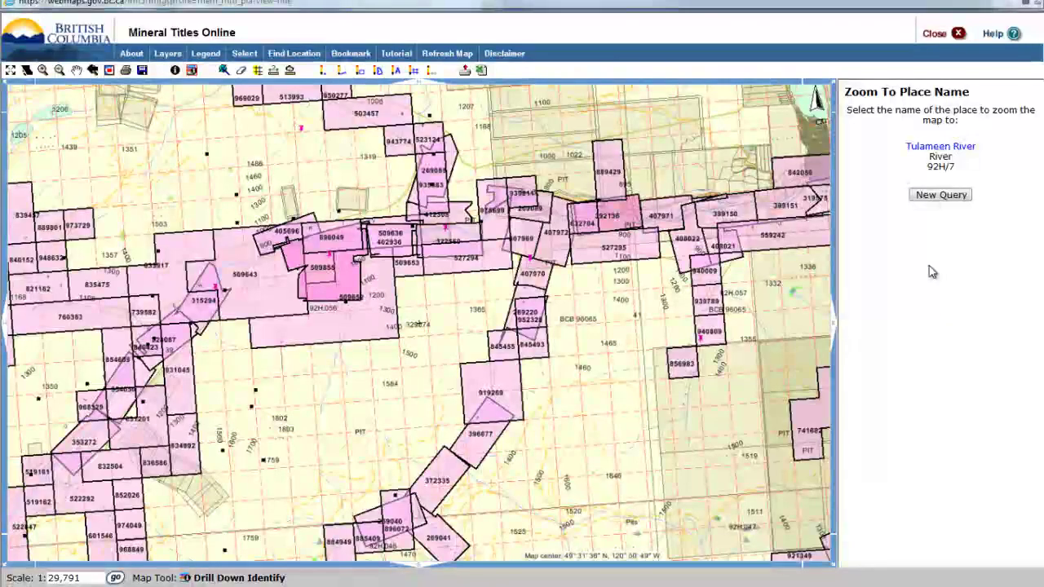
left_click(940, 147)
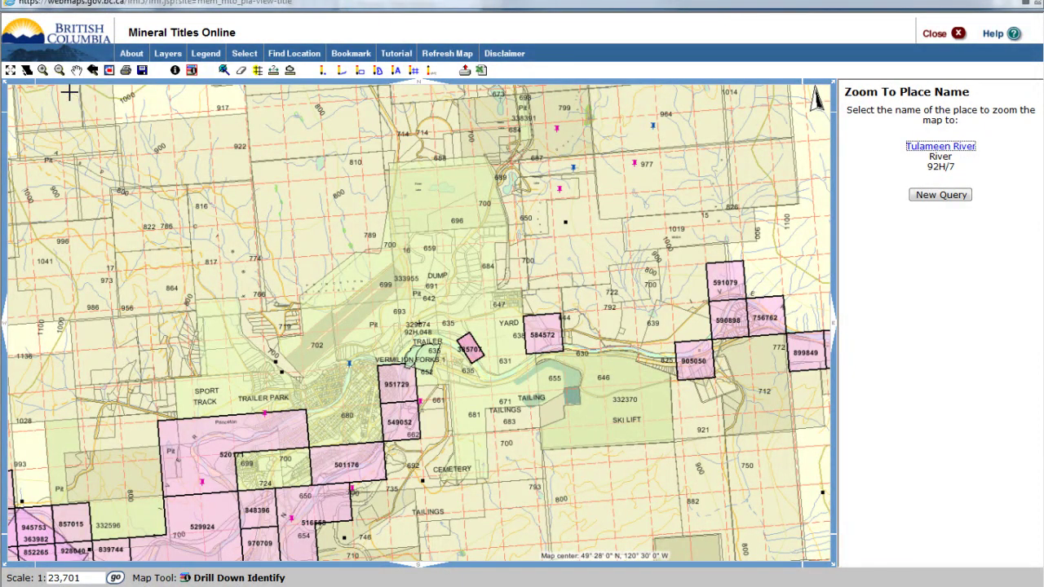
- Set the map scale to 1:43,701 and pan the map to the claims farther west
left_click(53, 577)
left_click_drag(53, 577, 50, 577)
type("4")
key("Return")
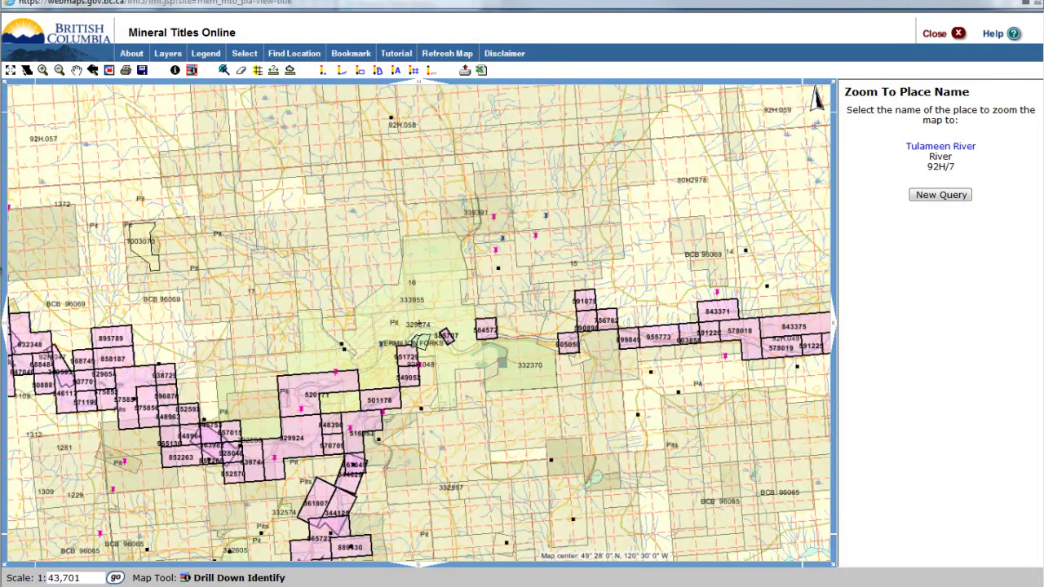
left_click(76, 72)
left_click_drag(14, 423, 685, 417)
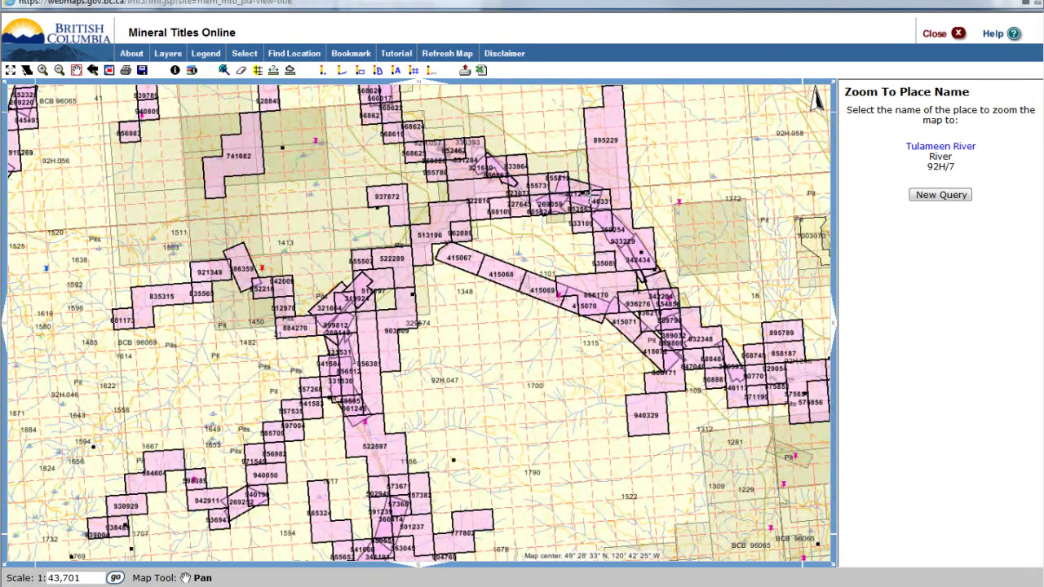
- Pan the map northwest along the claims to the lake, and back southeast to the area around Vermilion Forks
left_click_drag(397, 105, 595, 441)
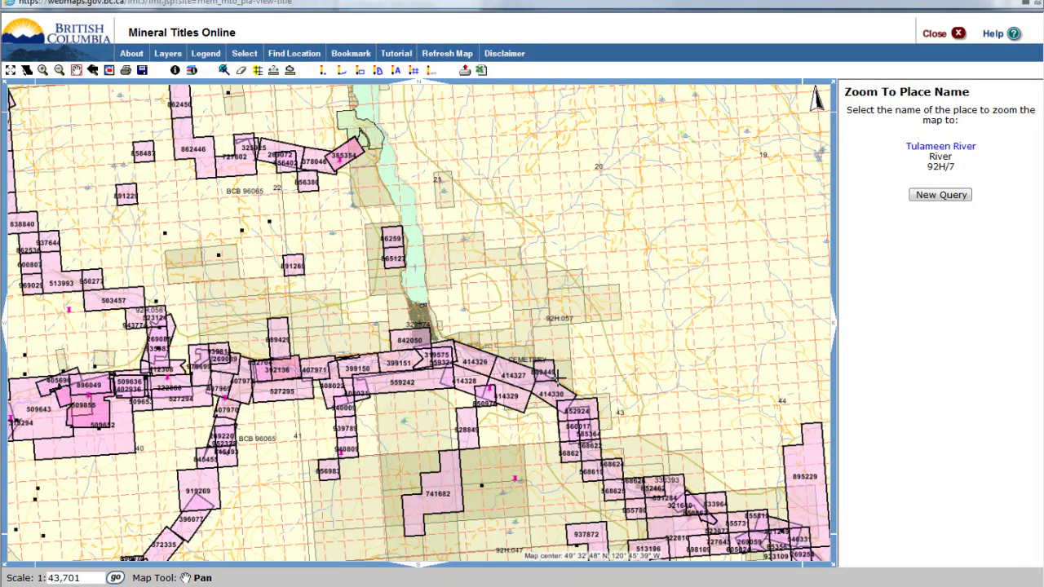
left_click_drag(776, 506, 126, 207)
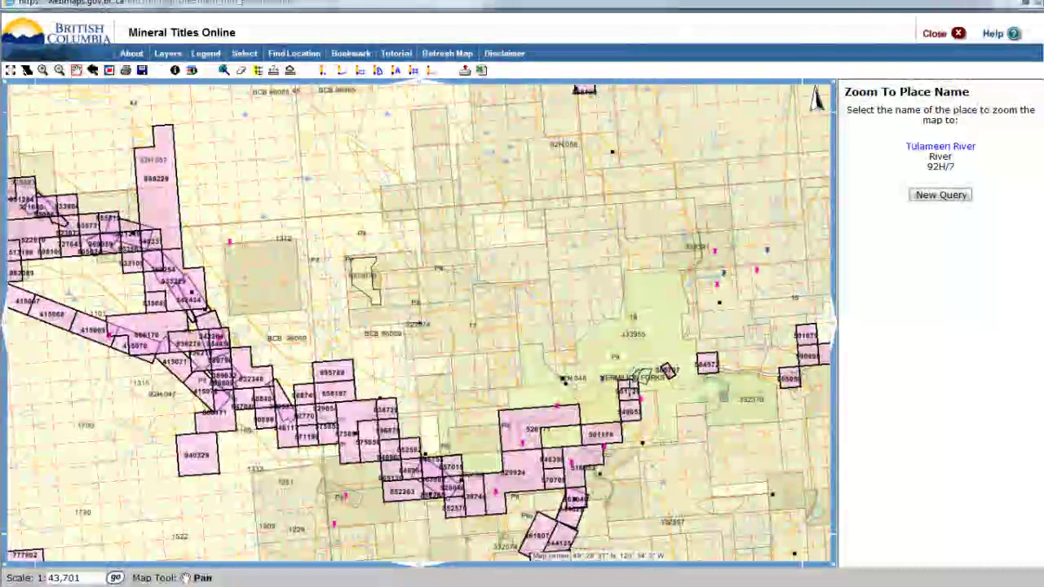
left_click_drag(235, 291, 153, 247)
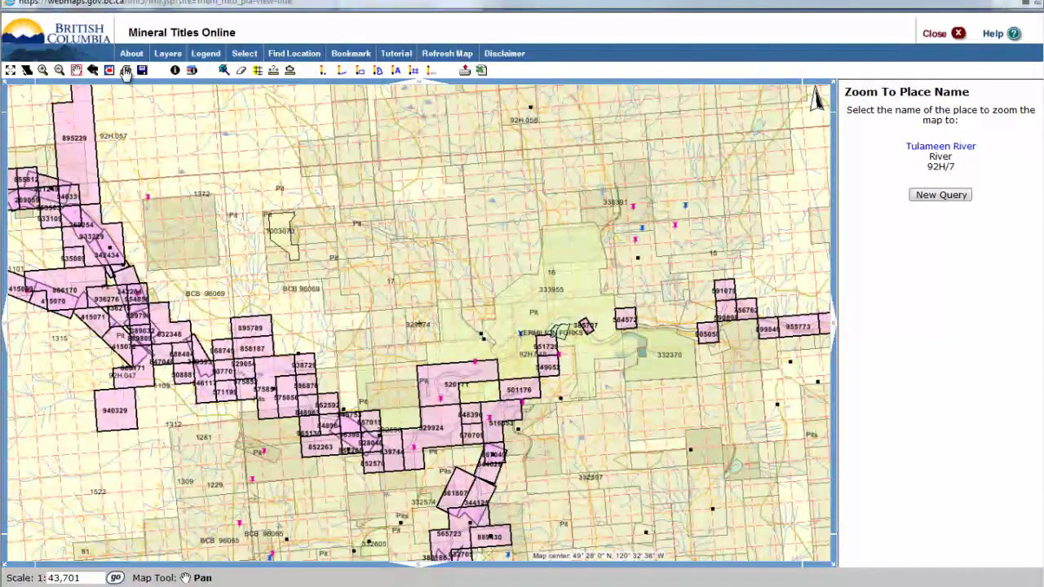
- Turn off the MTO Grid, Tenure (current) and MINFILE Status layers and refresh the map
left_click(169, 53)
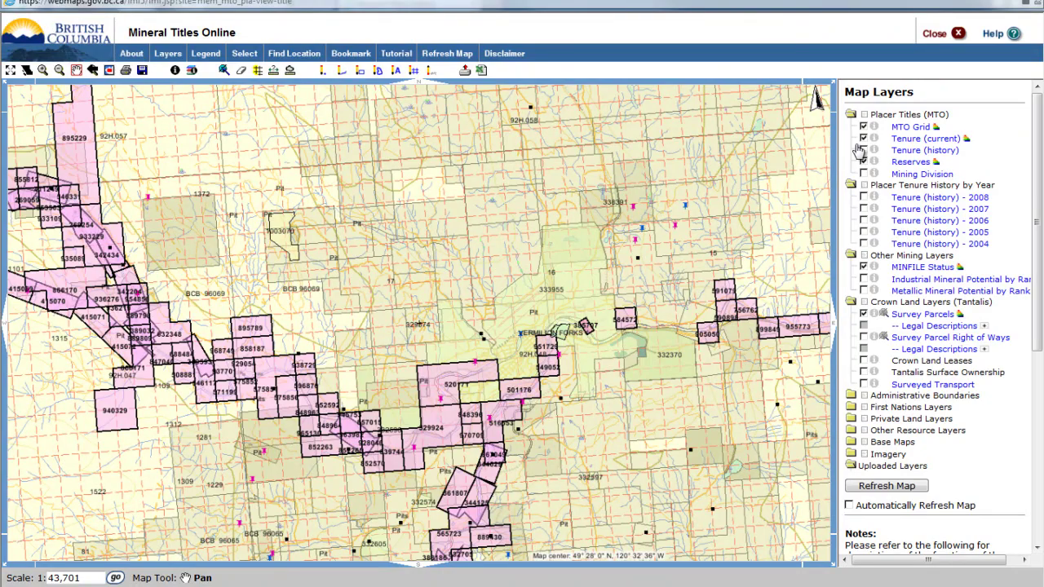
left_click(864, 127)
left_click(864, 140)
left_click(851, 487)
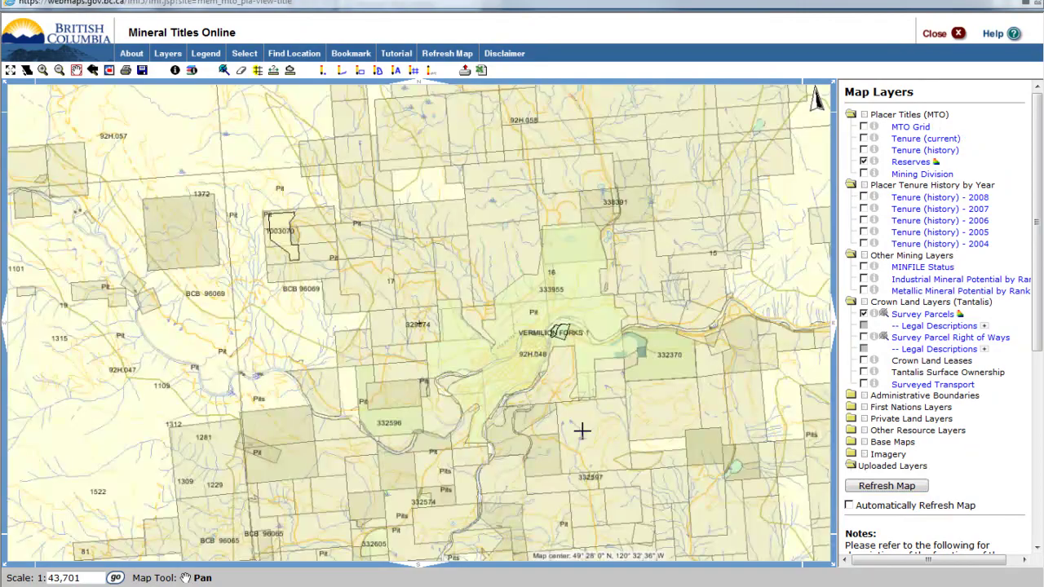
- Zoom in on the river east of Vermilion Forks, and widen the view by setting the map scale to 1:70,268
left_click(42, 70)
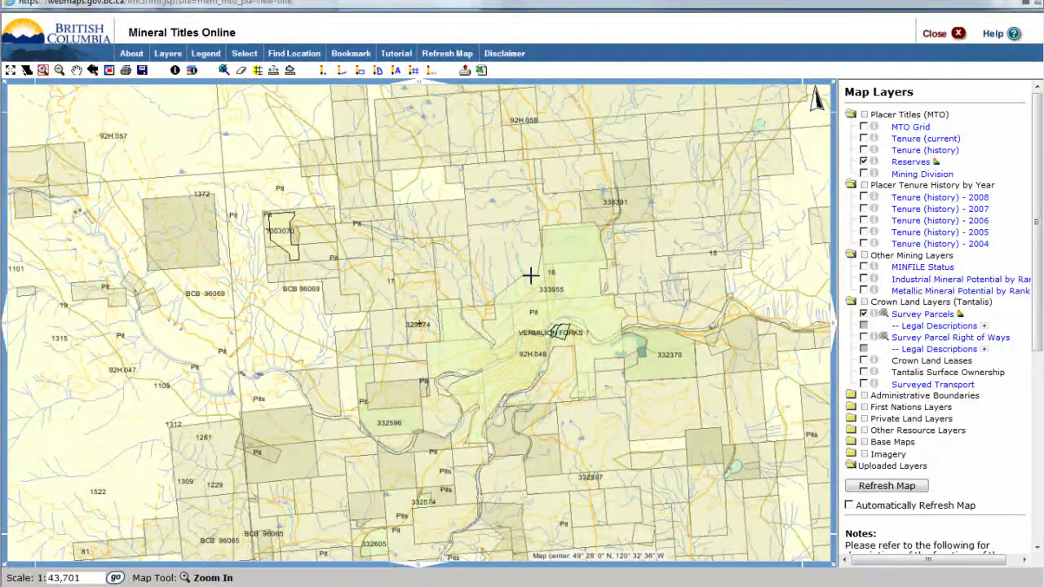
left_click_drag(510, 285, 702, 375)
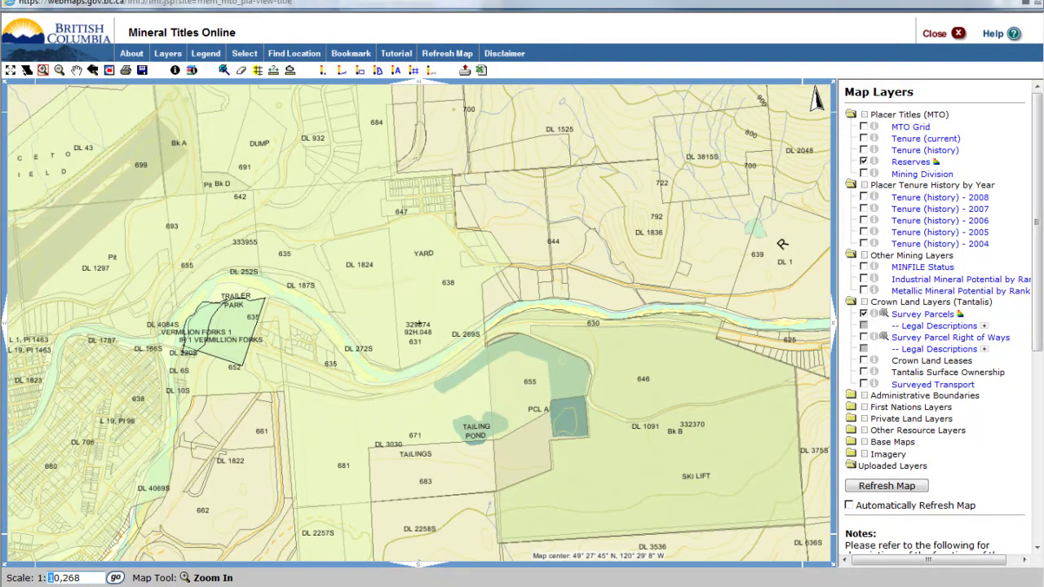
key("Return")
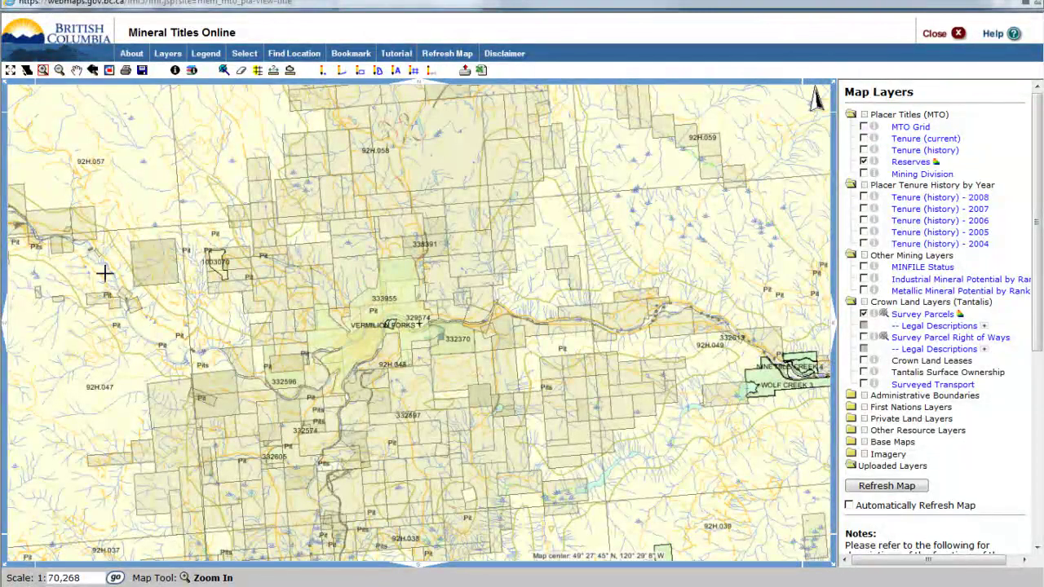
- Turn on the Tenure (current) and MTO Grid layers and refresh the map
left_click(864, 139)
left_click(863, 127)
left_click(885, 486)
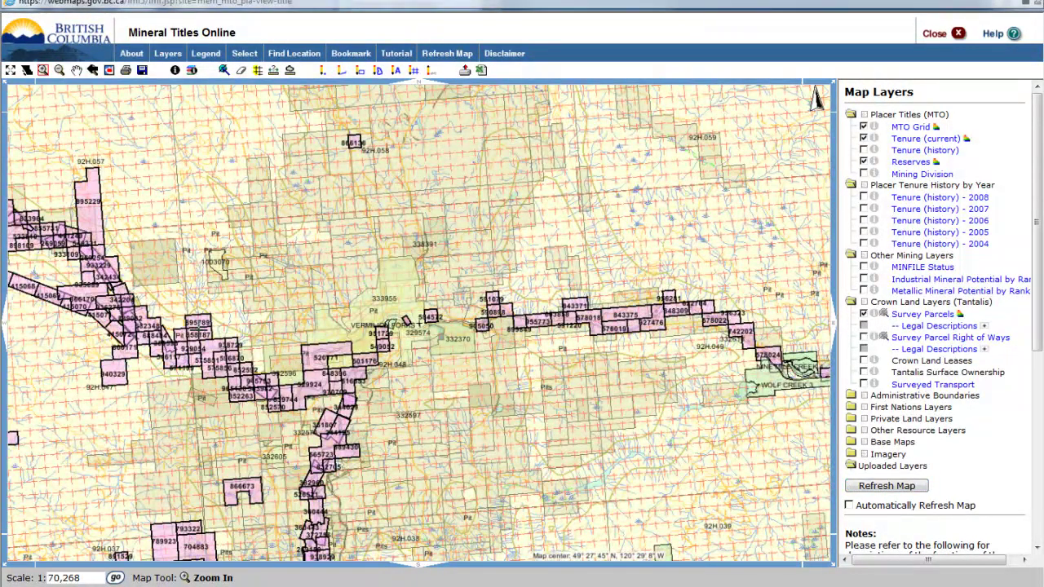
- Pan northwest along the Tulameen claims and zoom in on the claims along Lawless Creek
left_click(76, 70)
left_click_drag(64, 229, 524, 363)
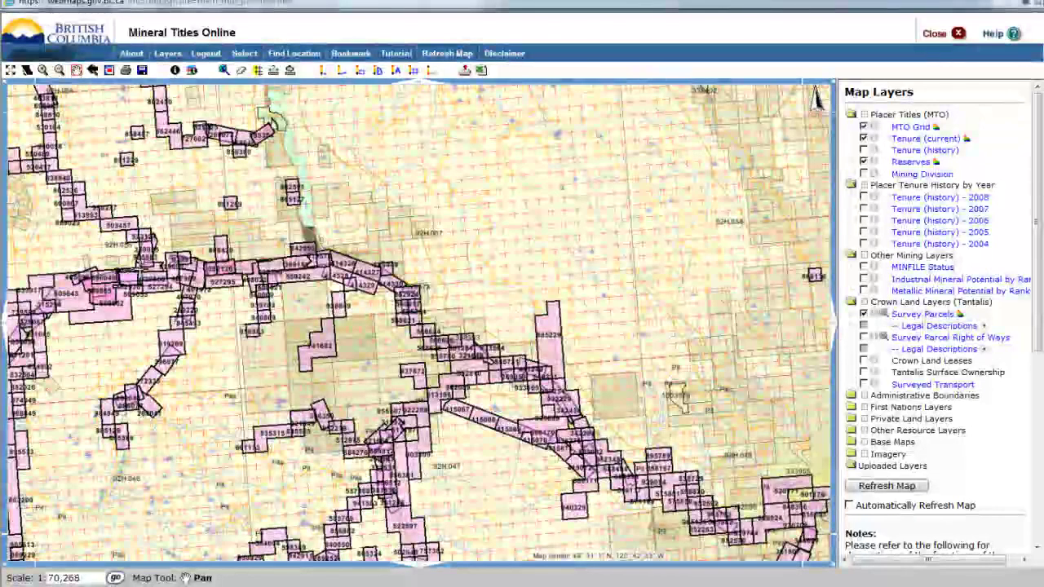
left_click_drag(63, 139, 358, 260)
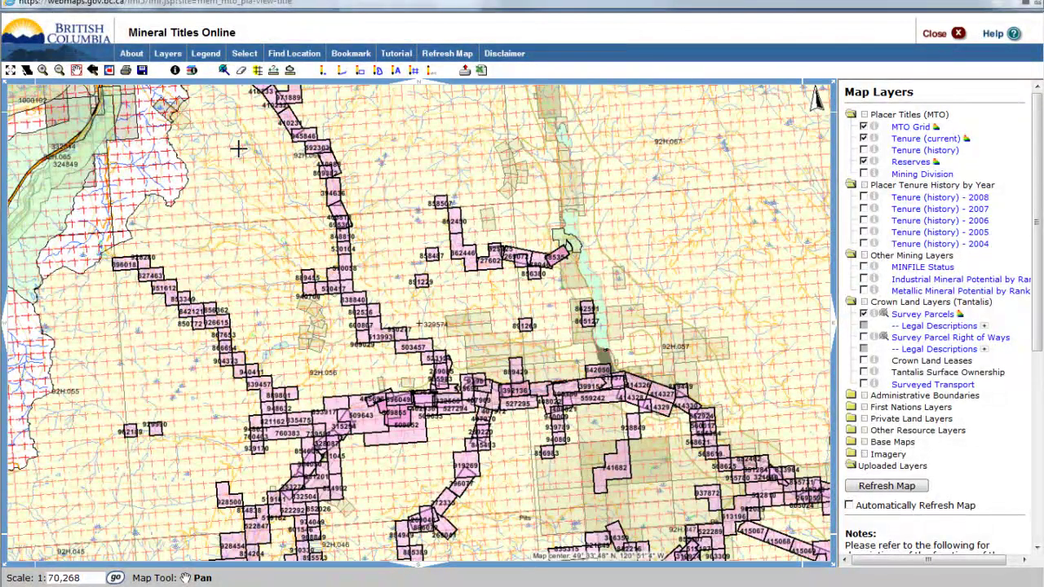
left_click(43, 70)
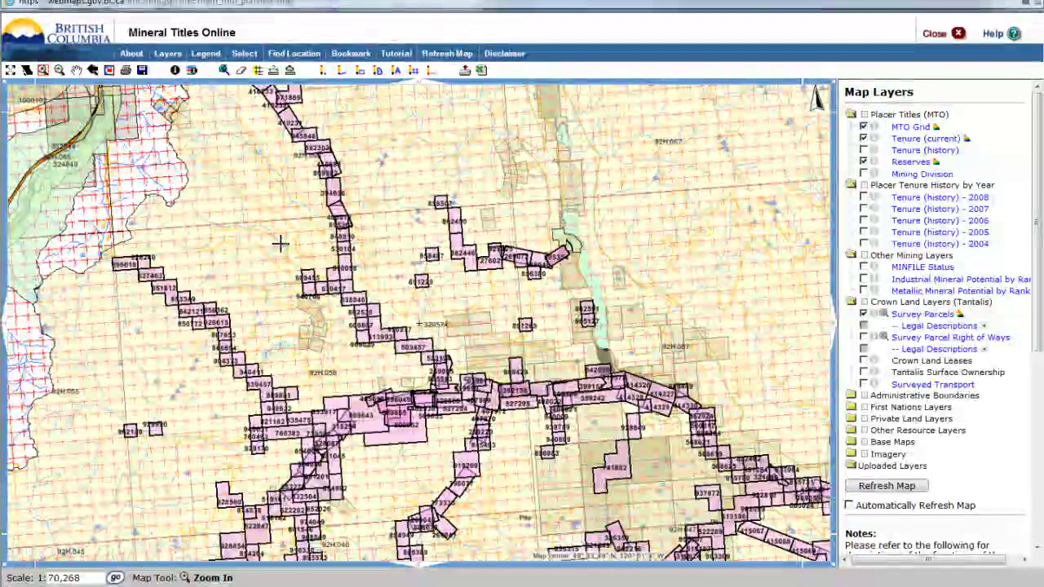
left_click_drag(272, 245, 410, 336)
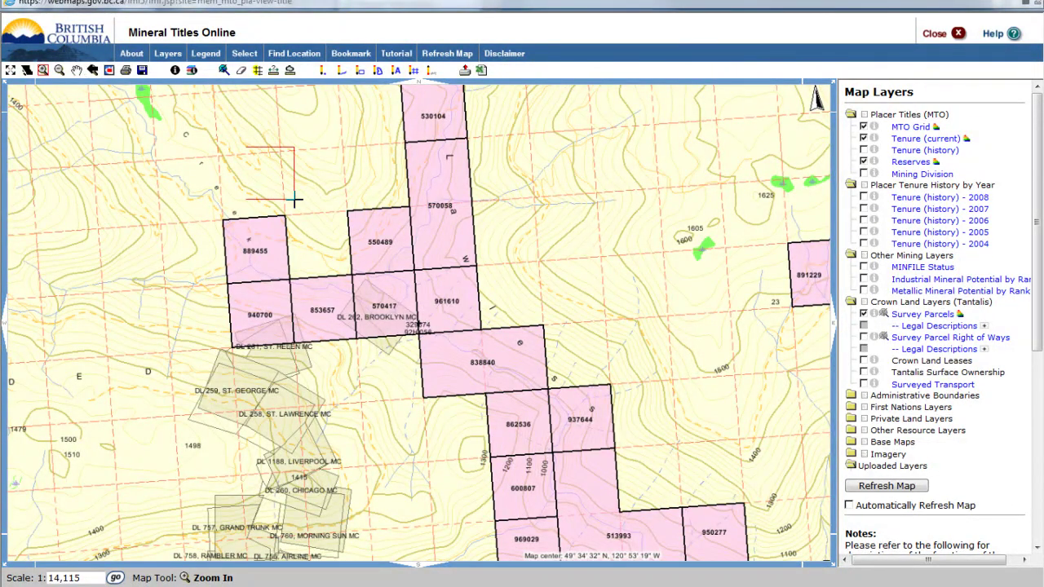
- Restore the previous map extent, pan north, and zoom in on the unclaimed stream just west of claims 394636 and 403810
left_click(254, 153)
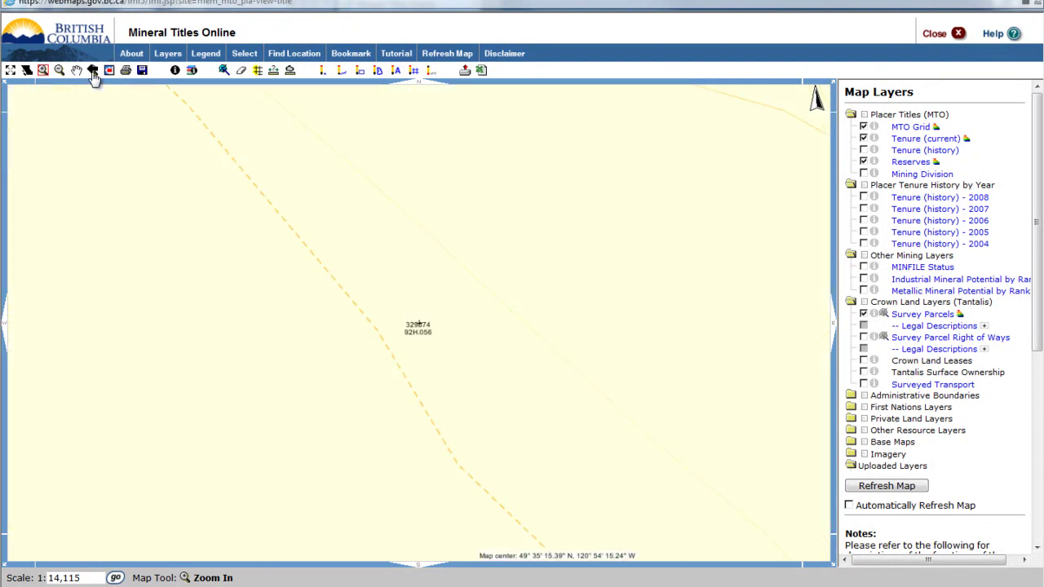
left_click(93, 72)
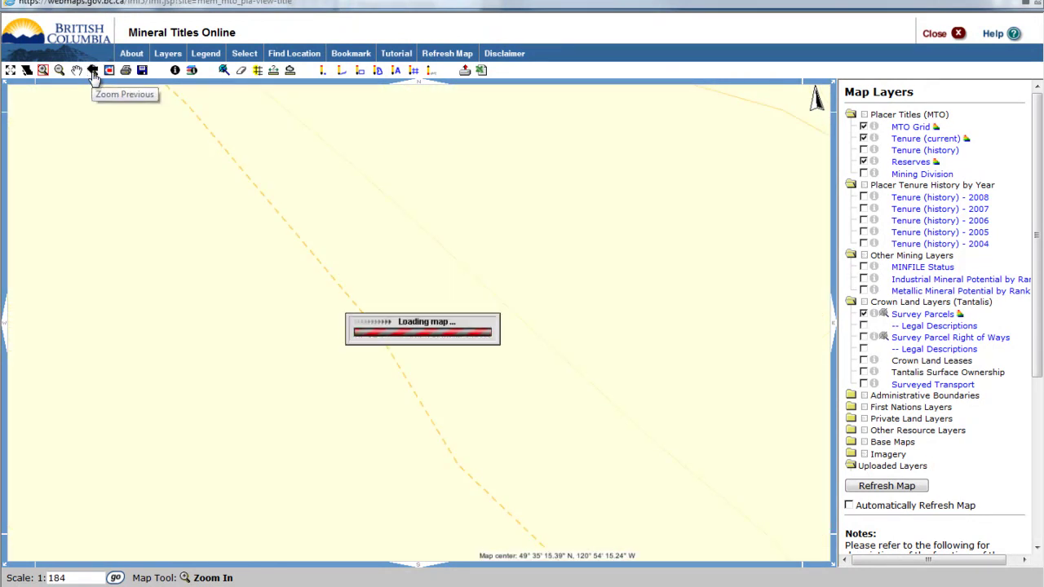
left_click(76, 70)
left_click_drag(144, 107, 302, 359)
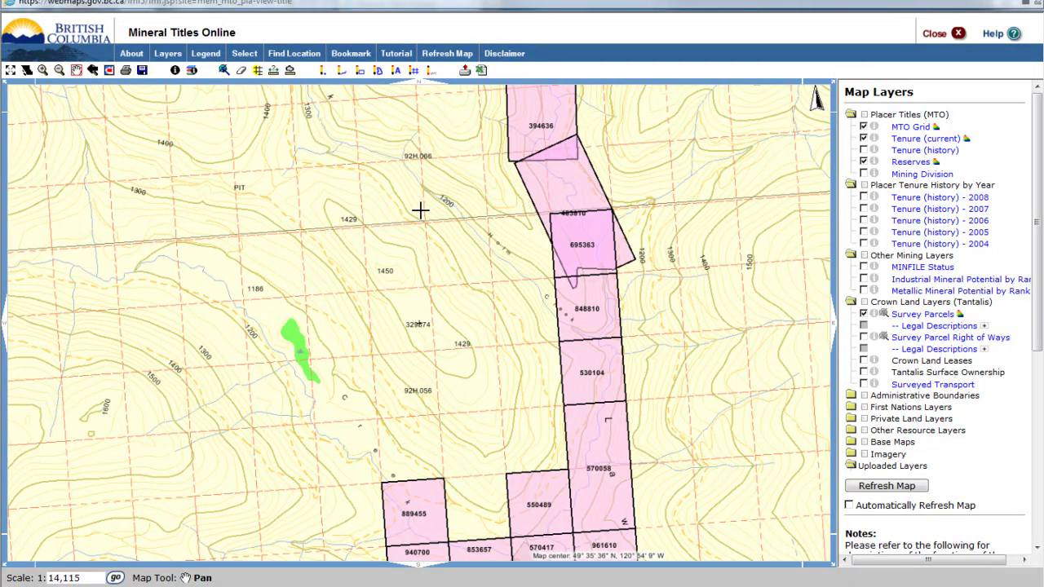
left_click(43, 70)
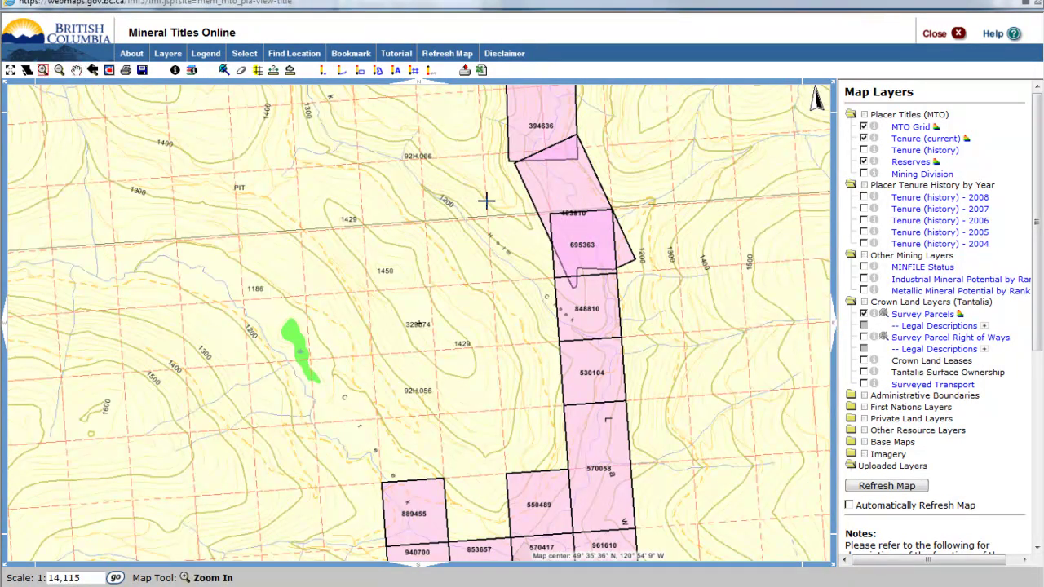
left_click_drag(352, 114, 511, 245)
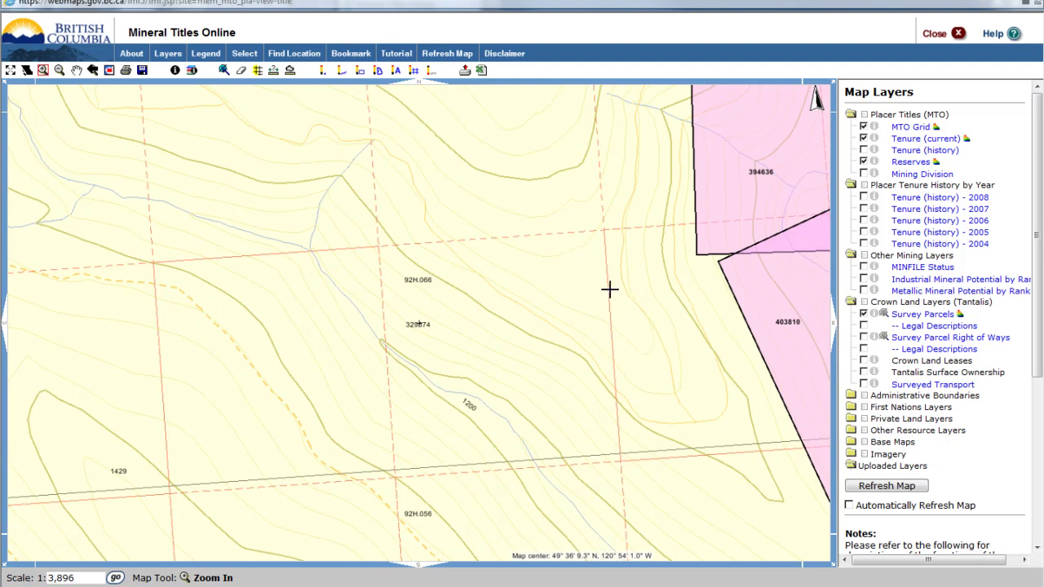
- Measure the distance between two points on the open ground just west of claim 403810
left_click(274, 72)
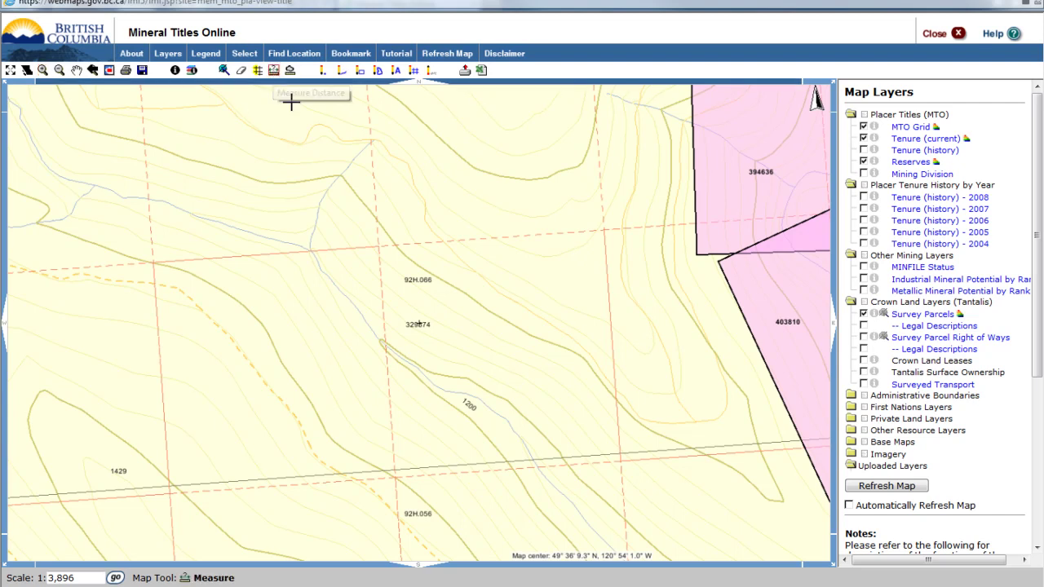
left_click(576, 249)
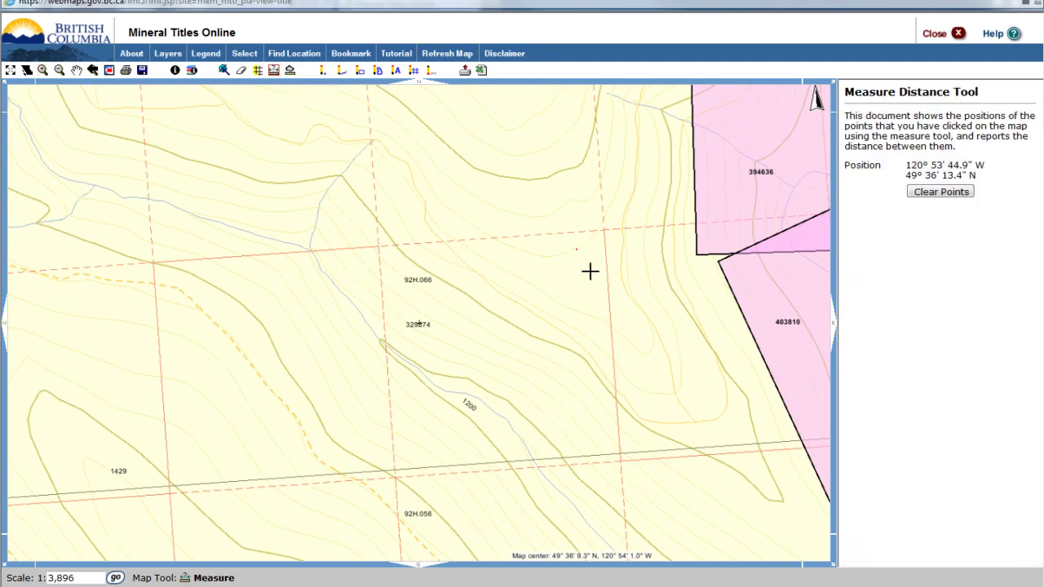
left_click(649, 351)
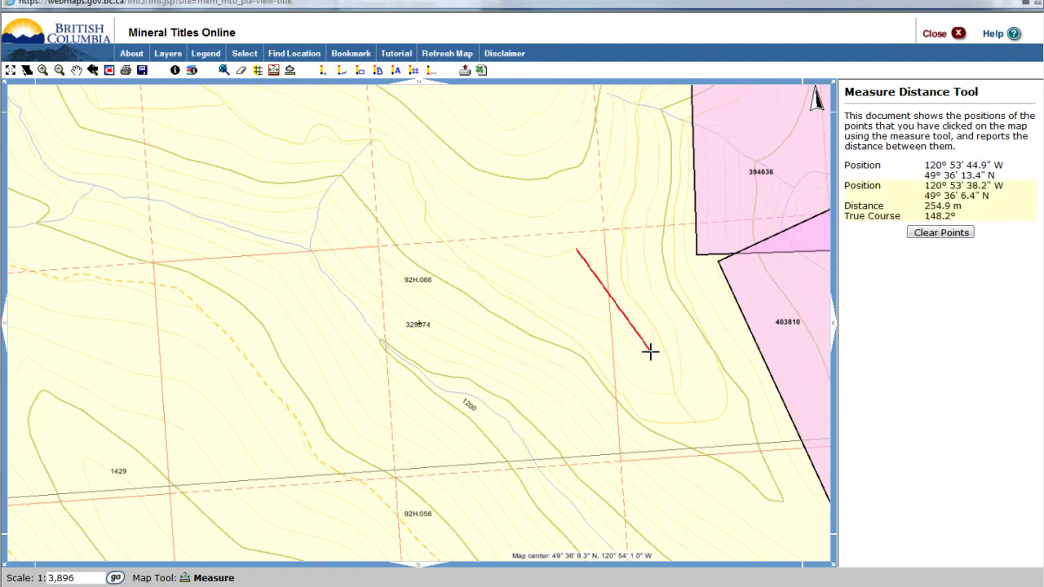